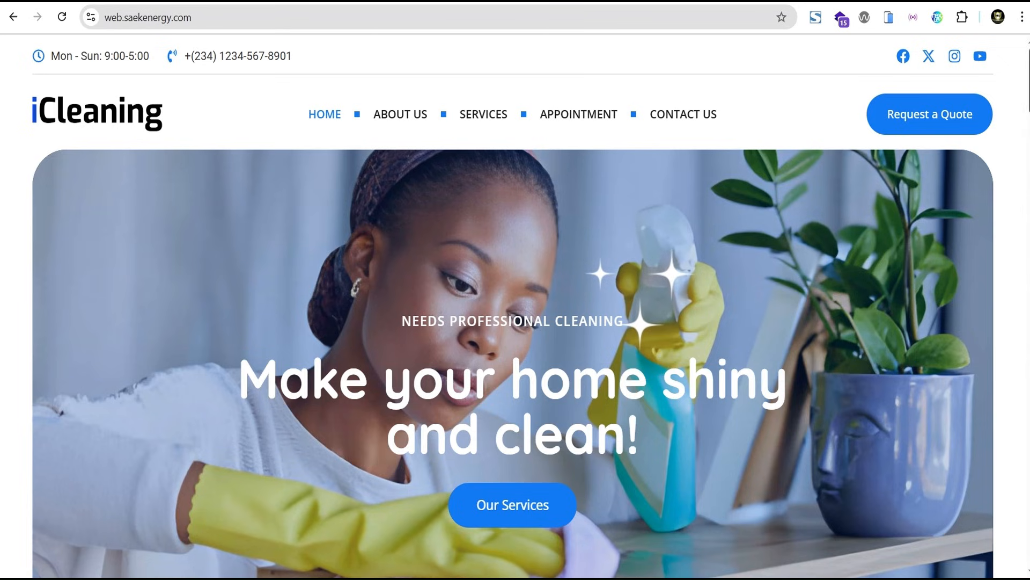
Examine the finished iCleaning home page from header to footer, and try its back-to-top button with the circular progress ring
scroll(1004, 516, down, 10)
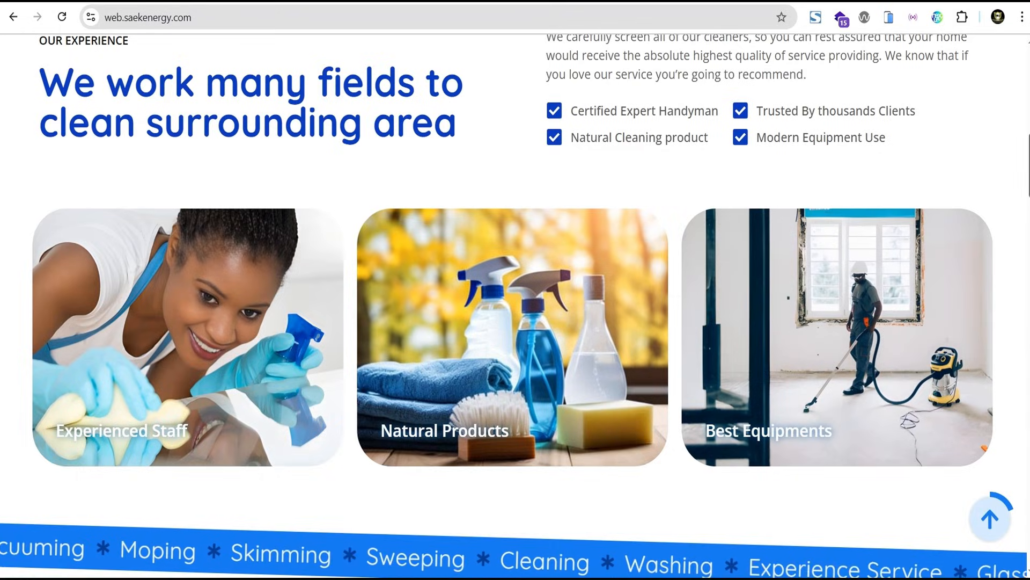
scroll(516, 290, down, 20)
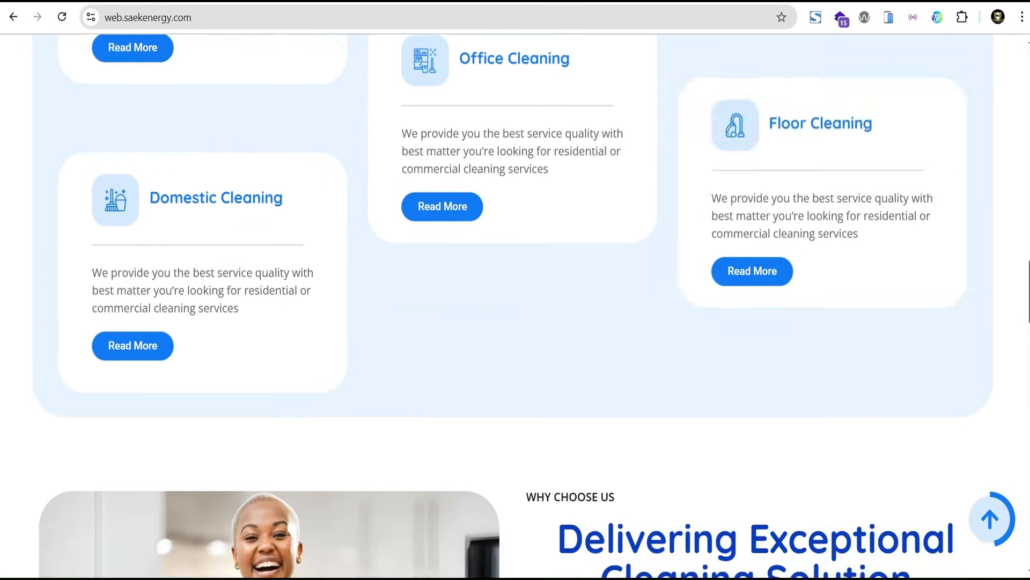
scroll(515, 289, down, 20)
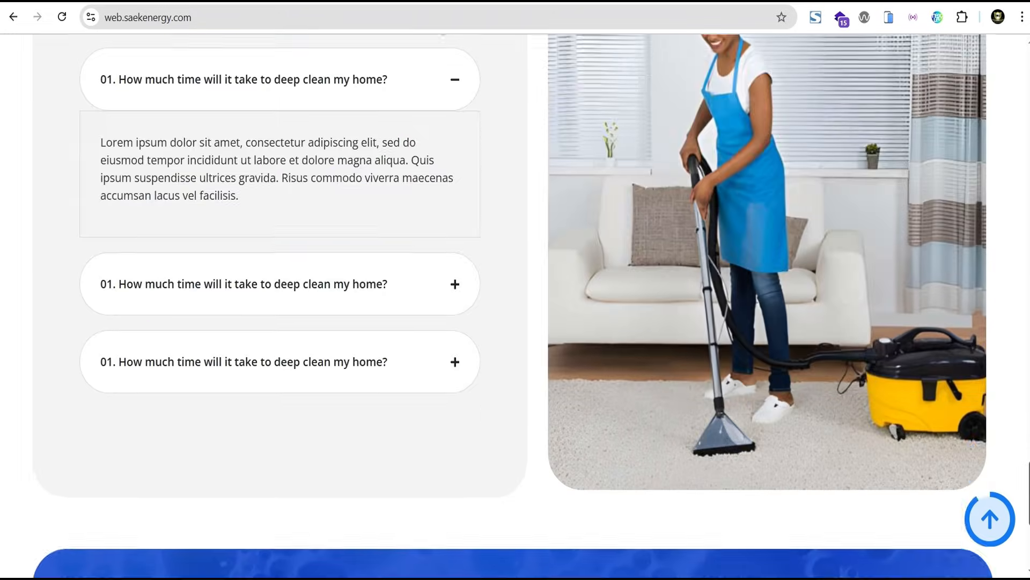
scroll(515, 290, down, 7)
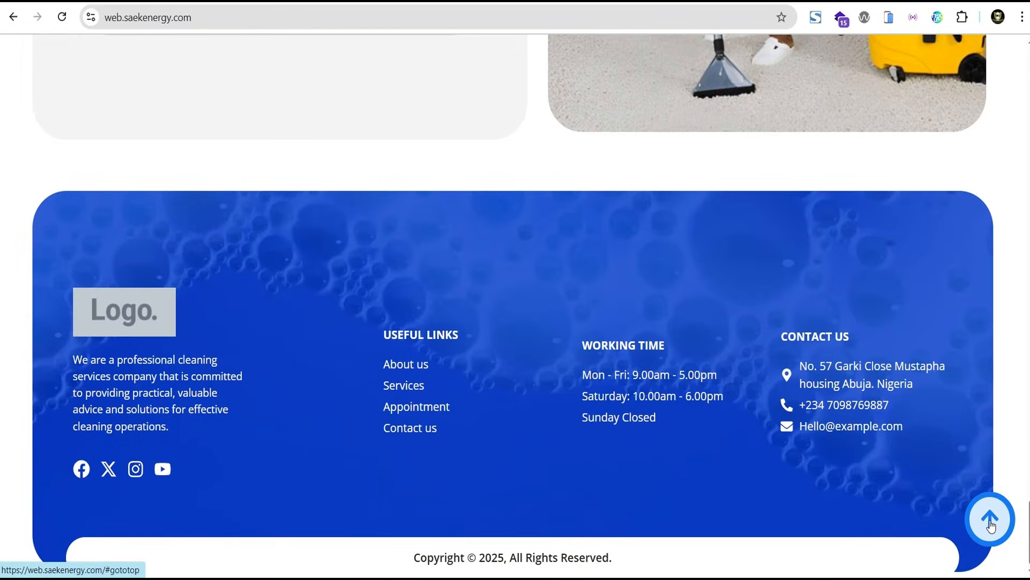
click(990, 520)
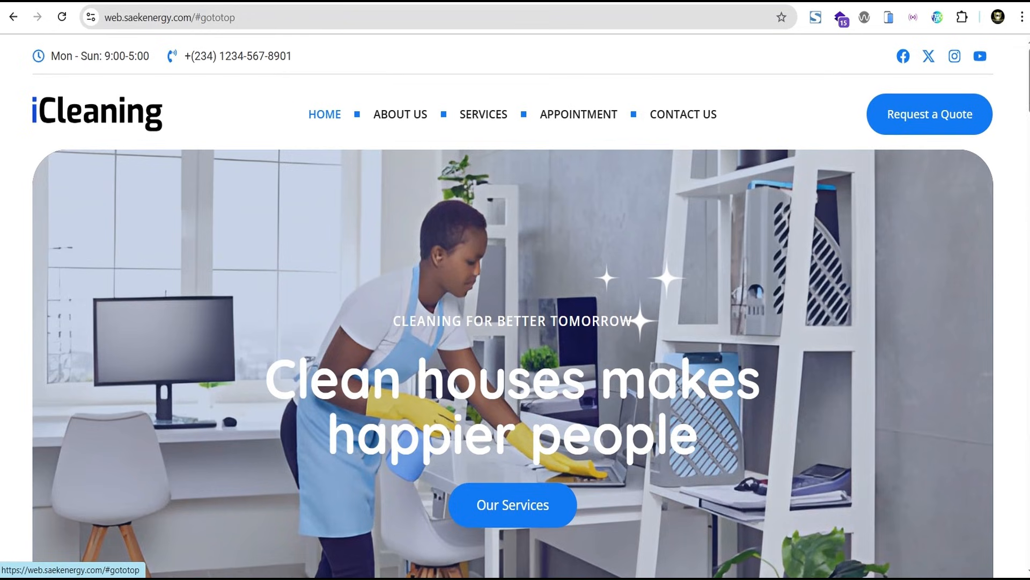
scroll(515, 306, down, 15)
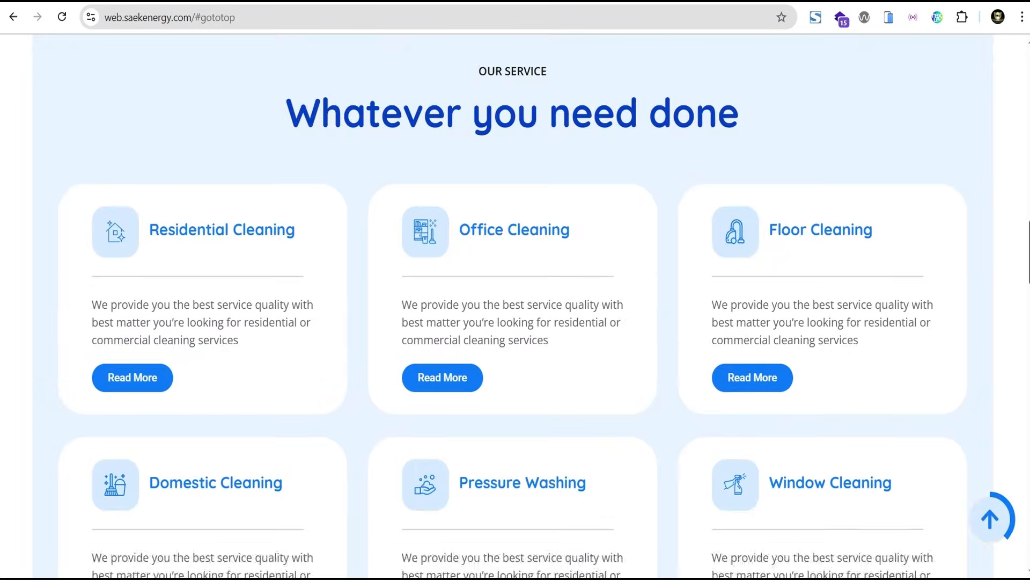
scroll(515, 306, down, 20)
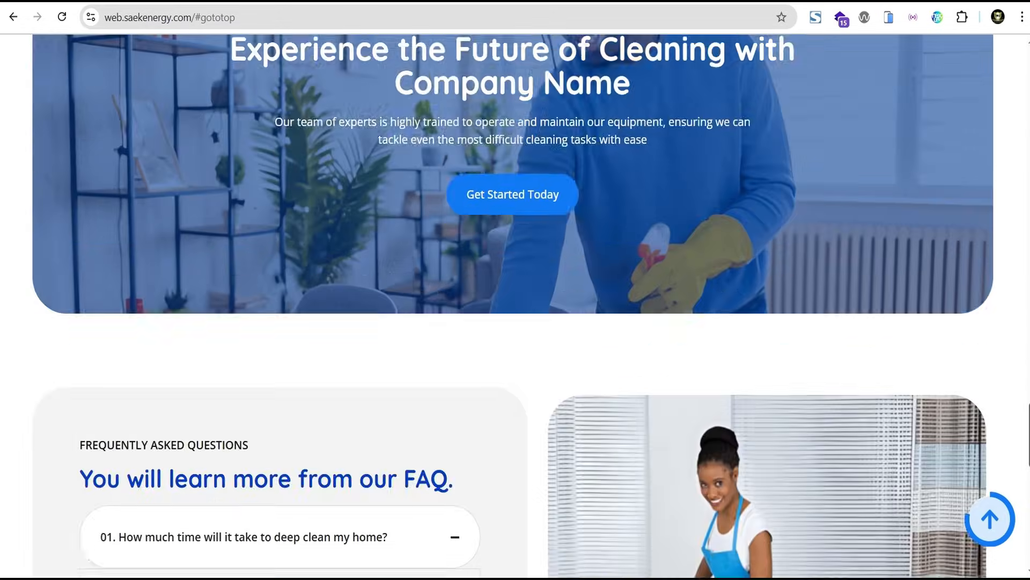
scroll(515, 306, down, 15)
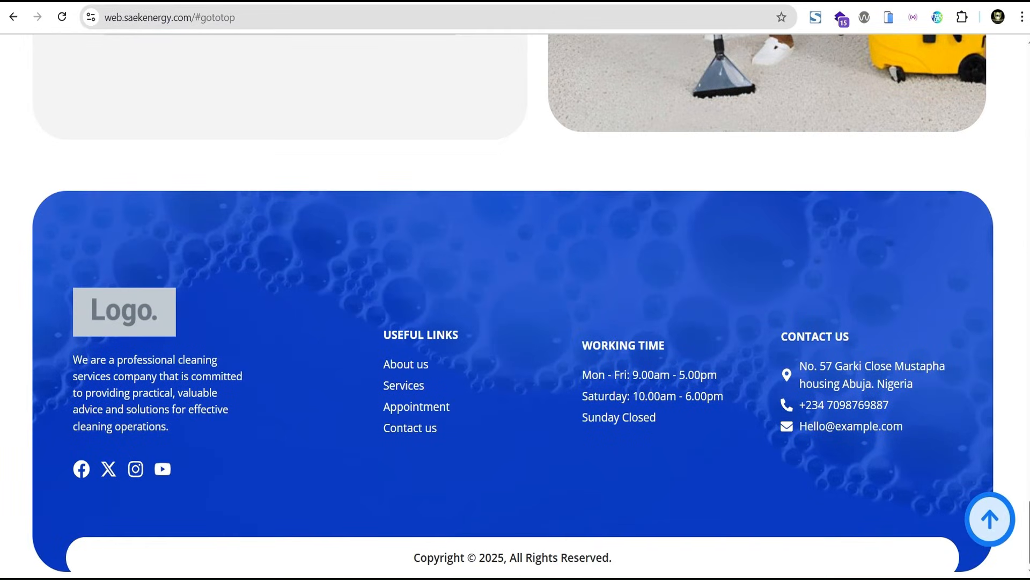
click(991, 527)
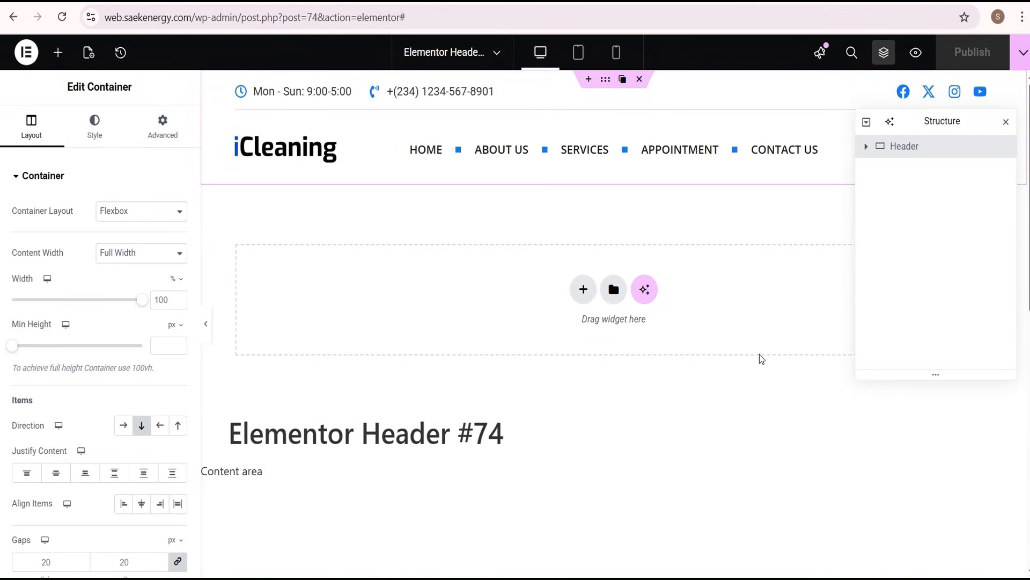
Add a single-column Flexbox container below the header and place an Icon widget in it
click(584, 291)
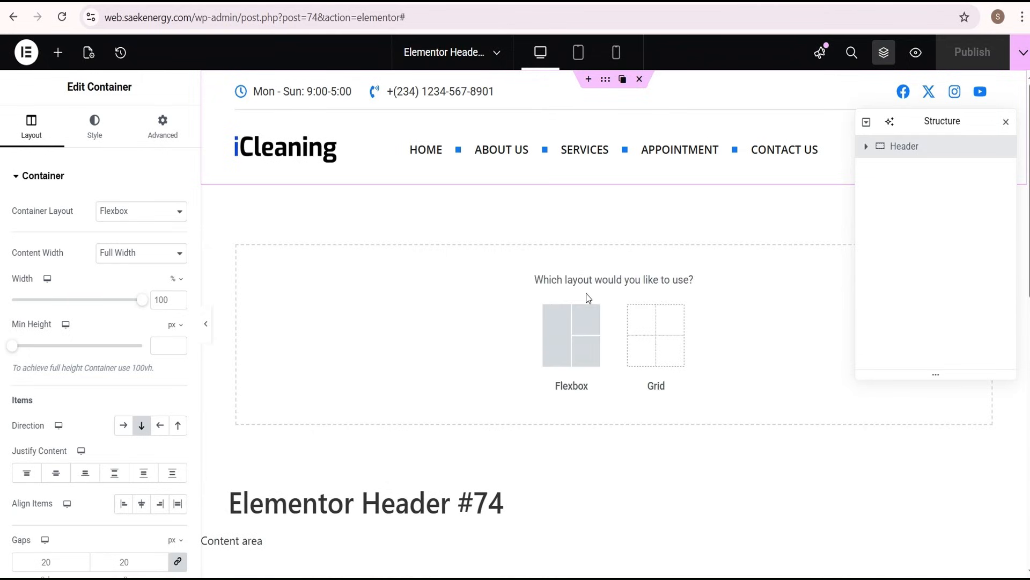
click(562, 327)
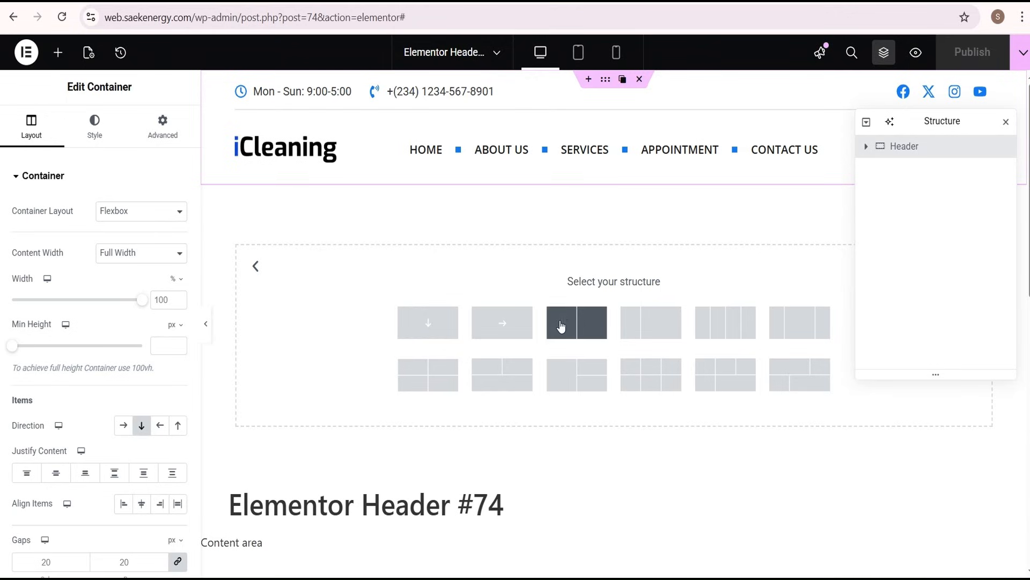
click(428, 327)
click(58, 52)
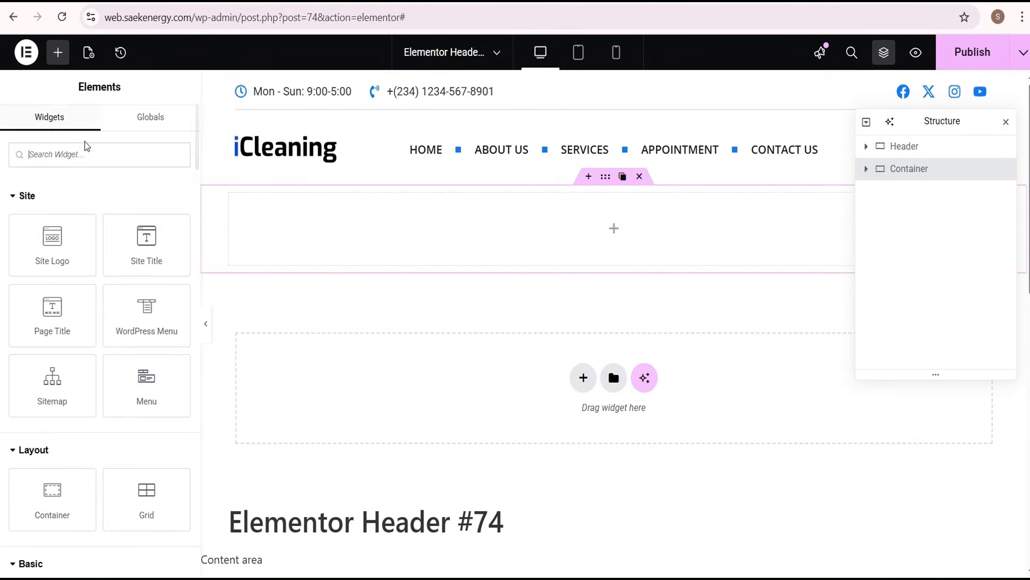
text(icon)
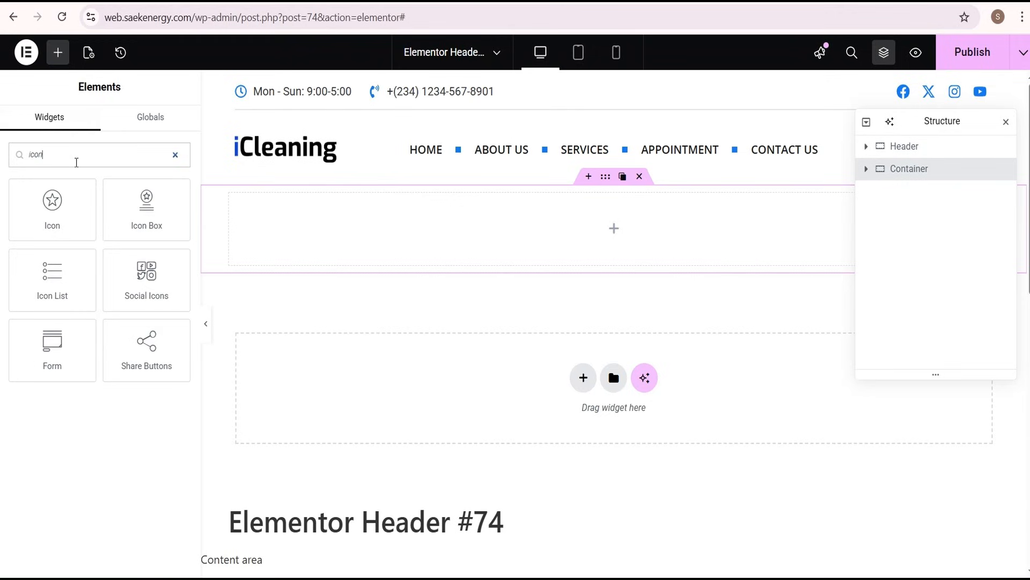
click(48, 207)
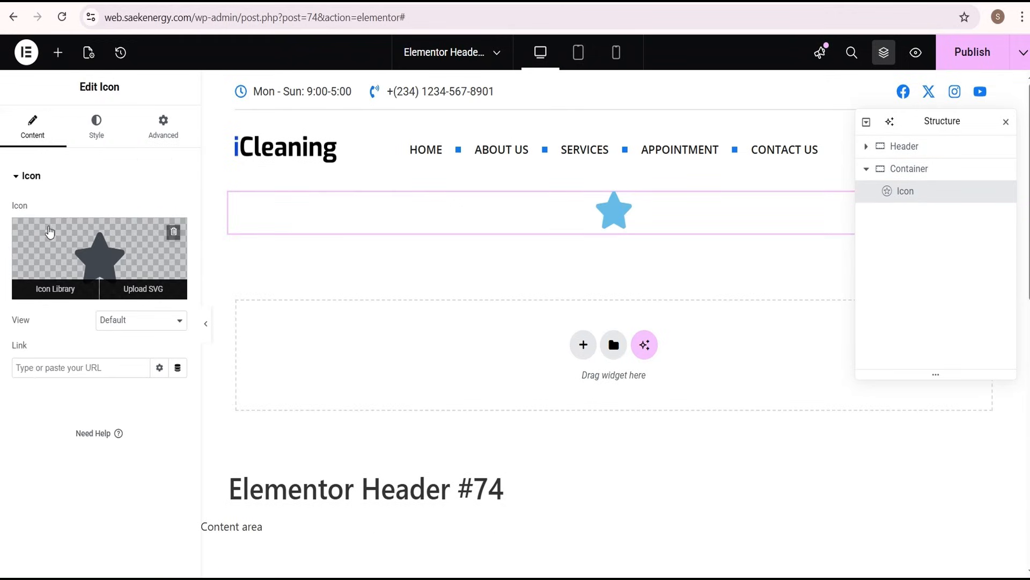
Style the icon with the Stacked view, a global light blue primary color, a bright blue secondary color and a size of 30 px
click(113, 325)
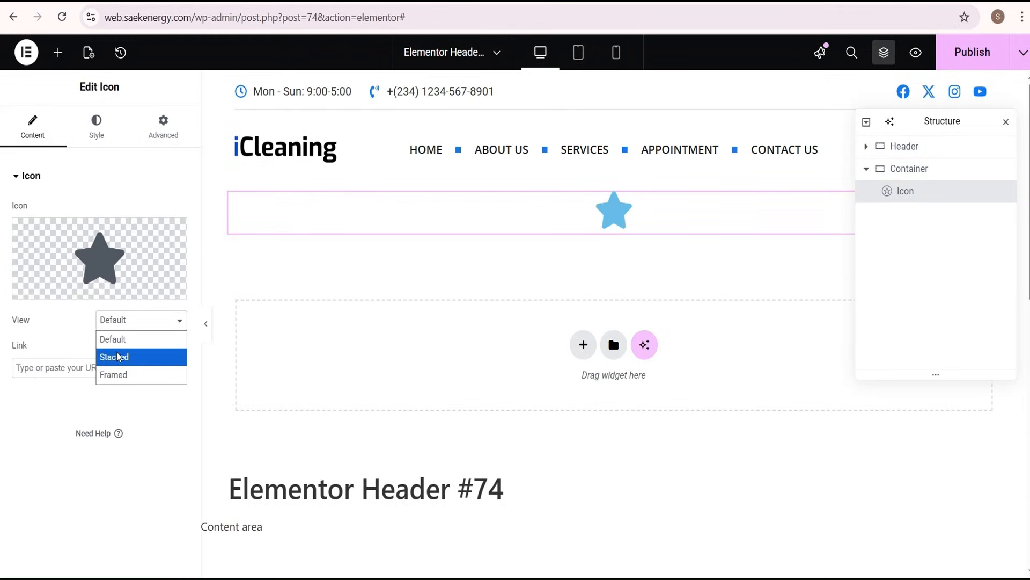
click(114, 357)
click(97, 127)
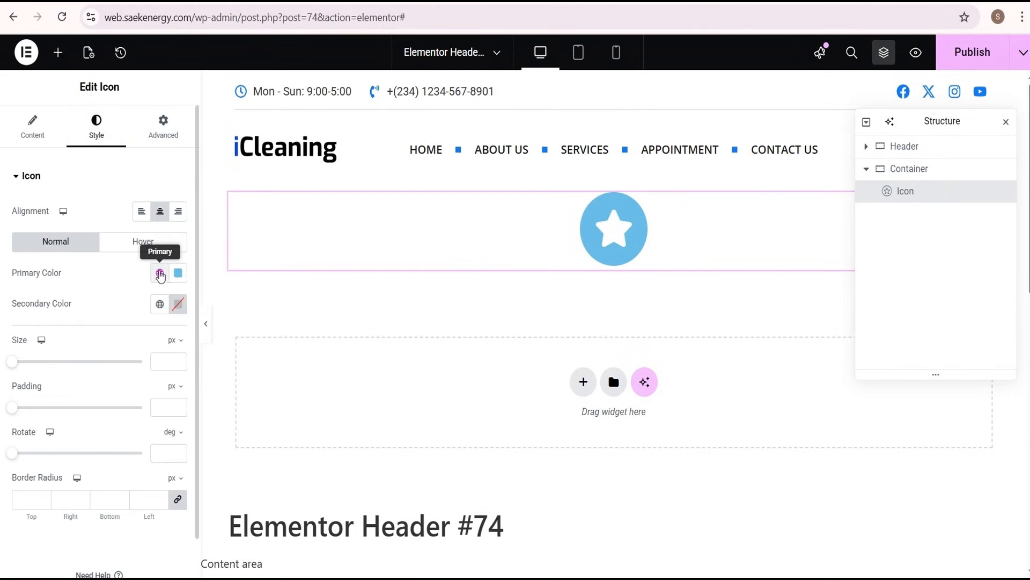
click(160, 274)
click(56, 489)
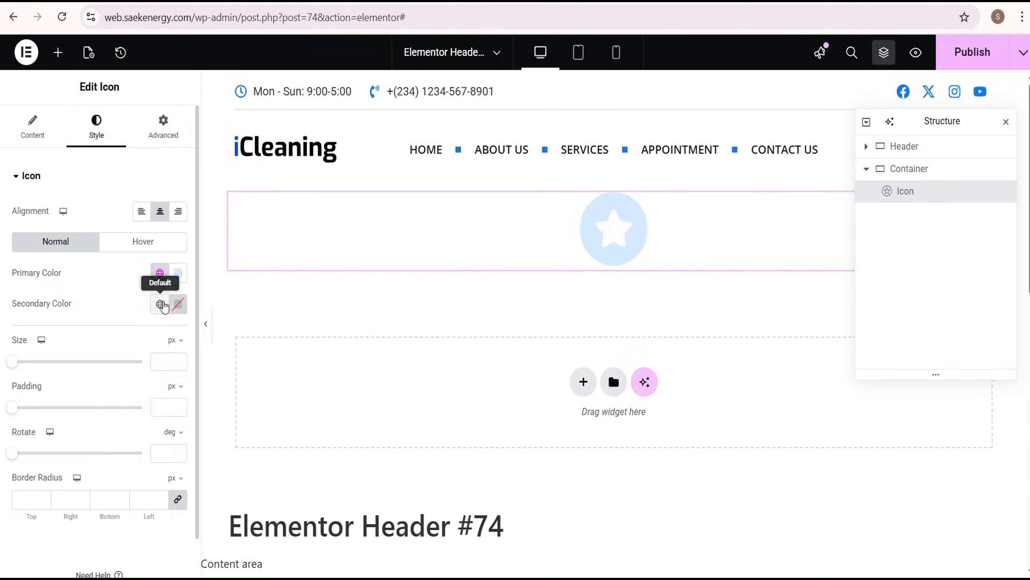
click(160, 304)
click(71, 490)
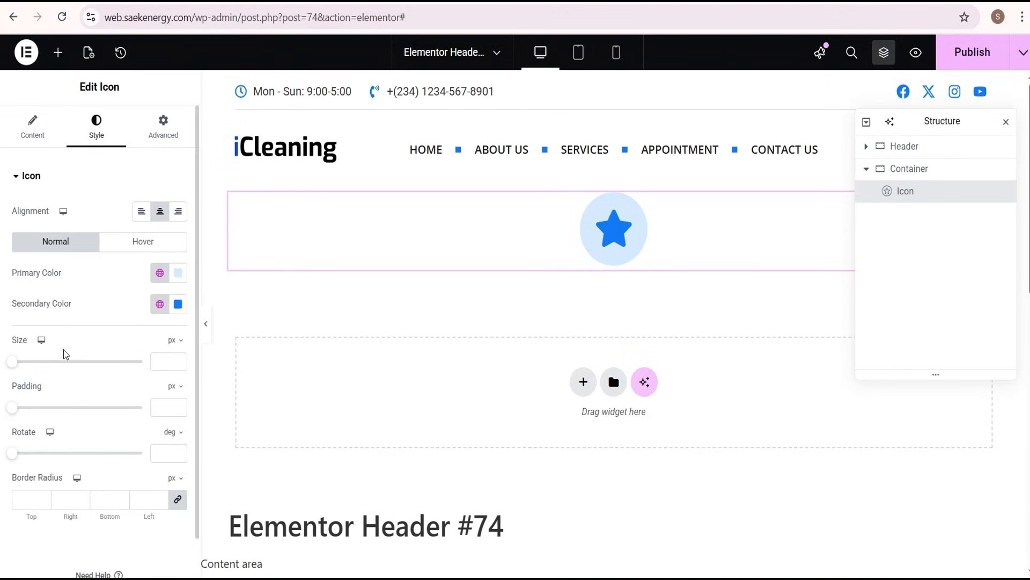
click(166, 360)
text(30)
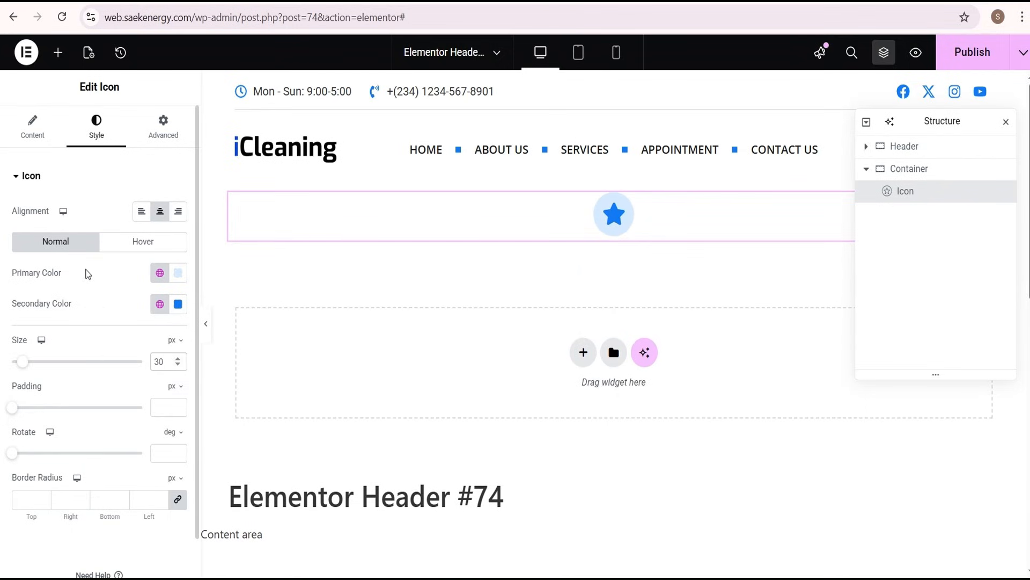
Replace the star with the Arrow up icon from the Icon Library
click(32, 126)
click(105, 244)
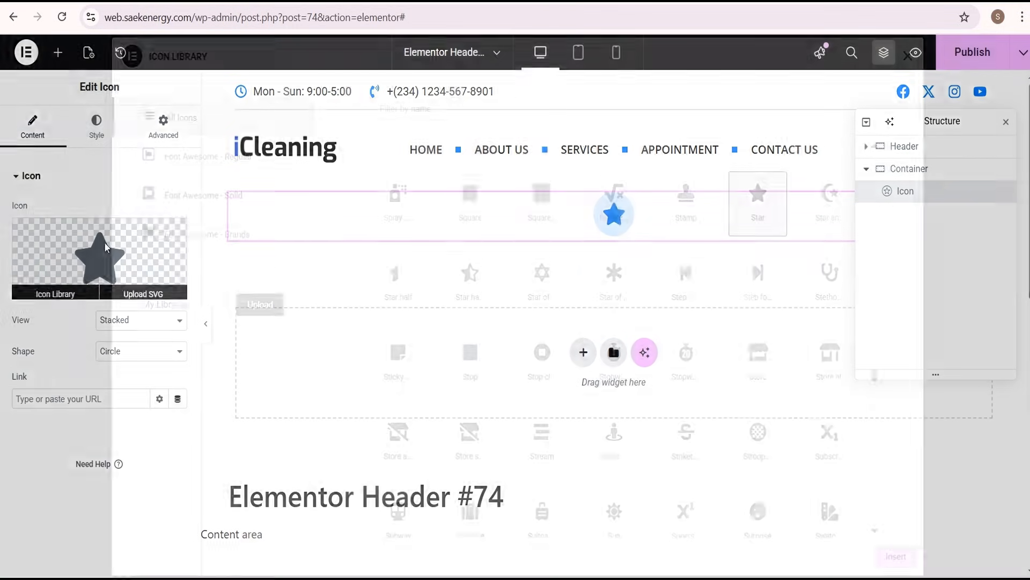
text(arrow)
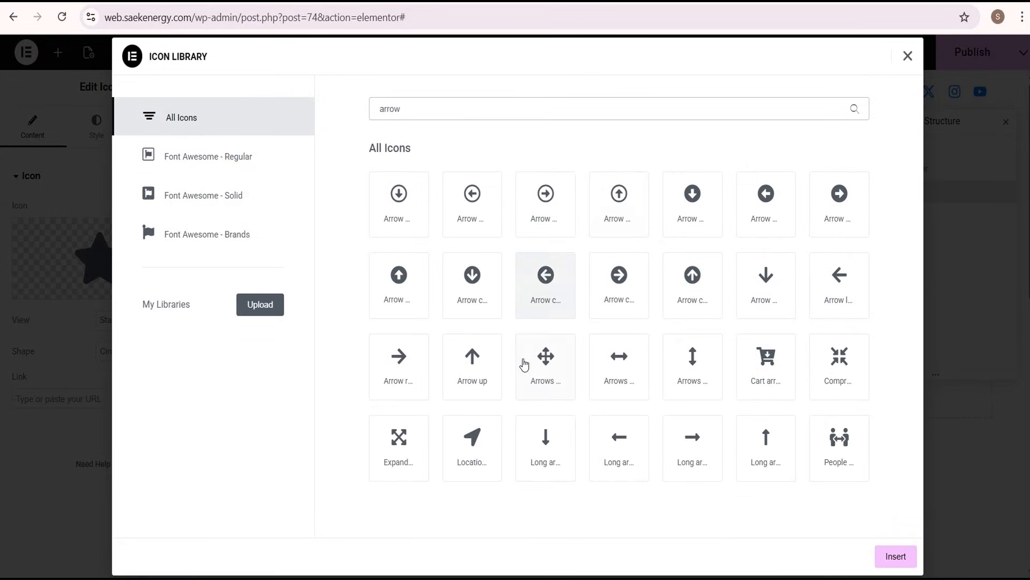
click(473, 371)
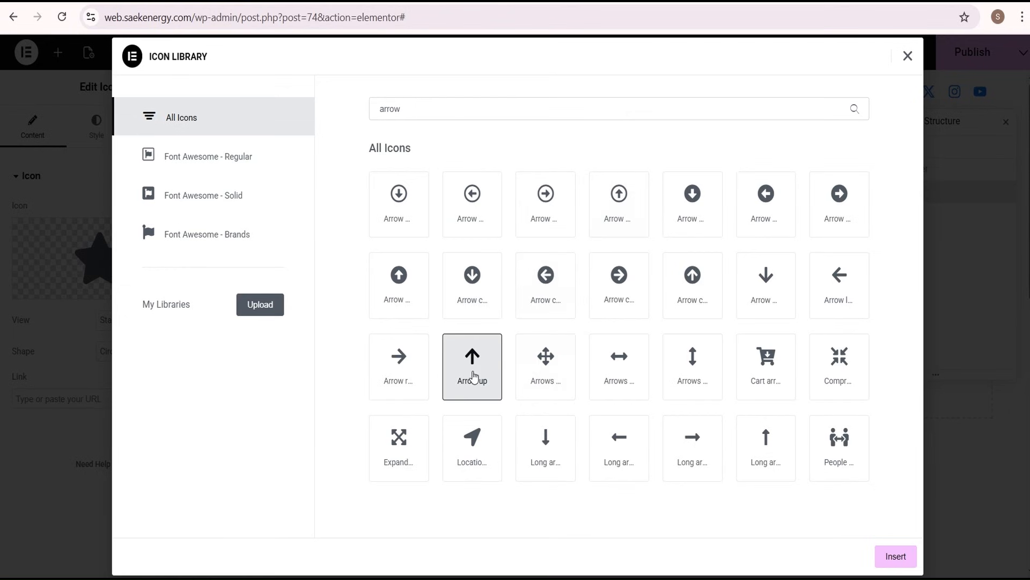
click(894, 558)
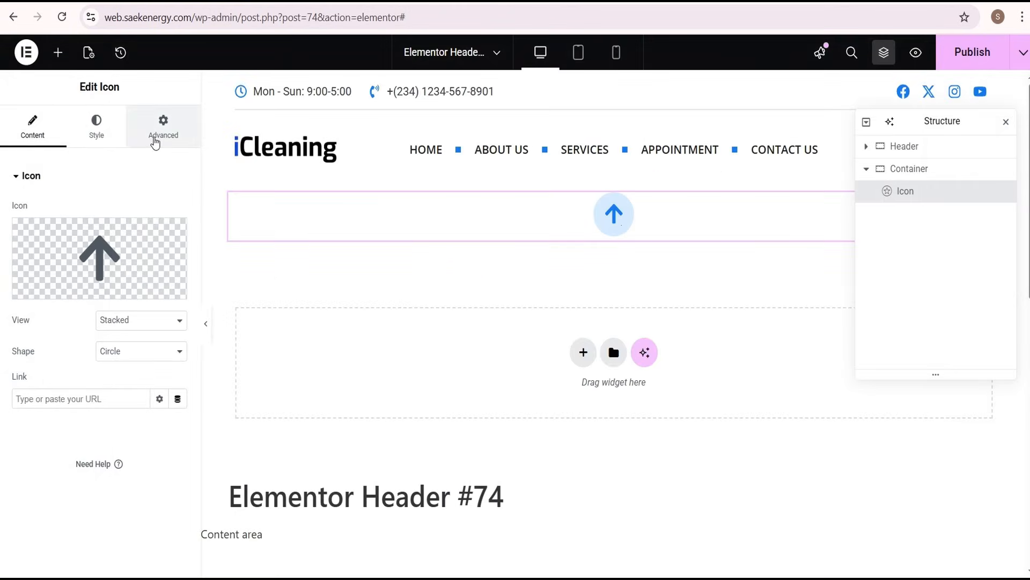
Set the icon's position to Fixed, with horizontal orientation Right and vertical orientation Bottom
click(157, 141)
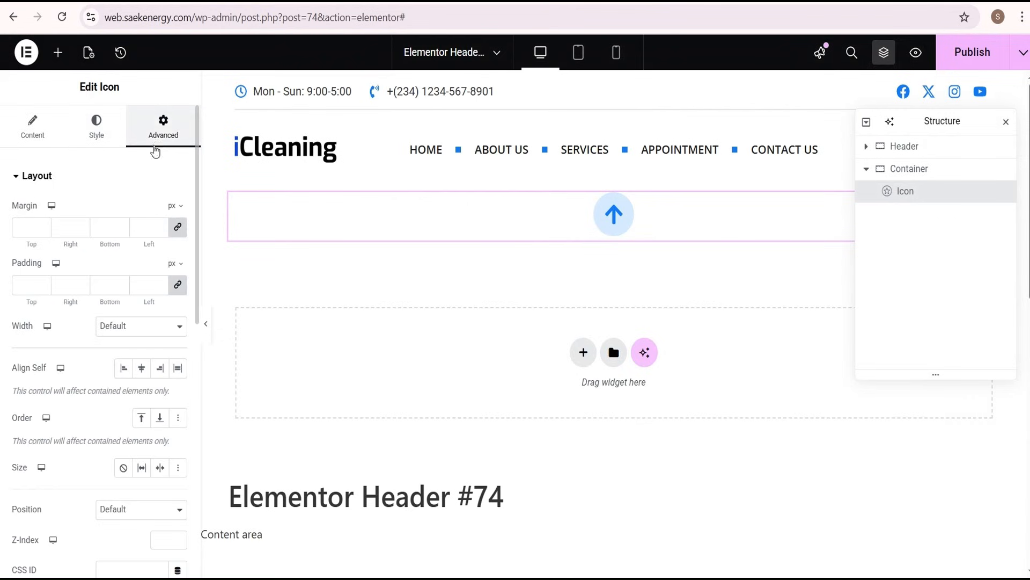
scroll(142, 258, down, 3)
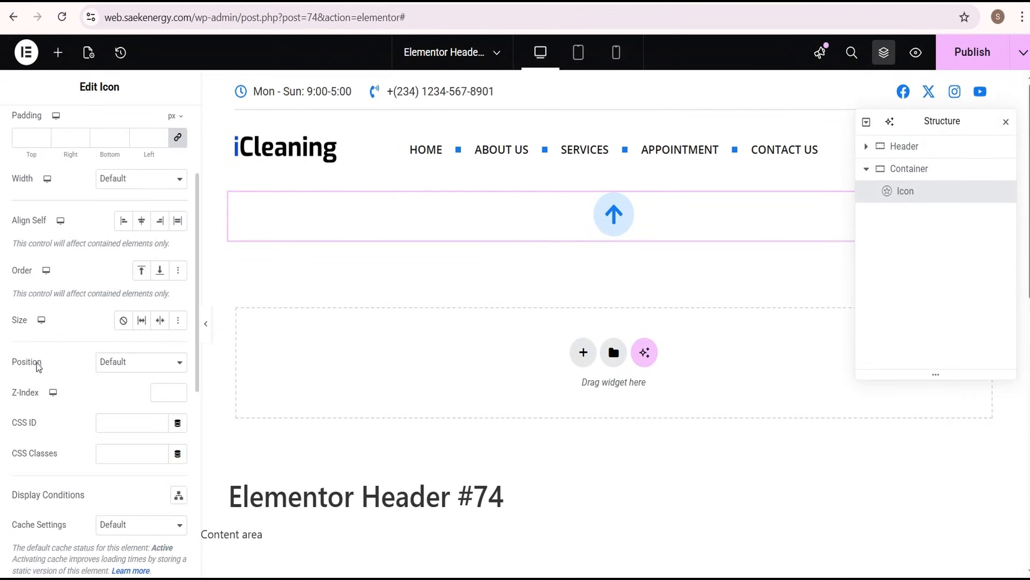
click(127, 365)
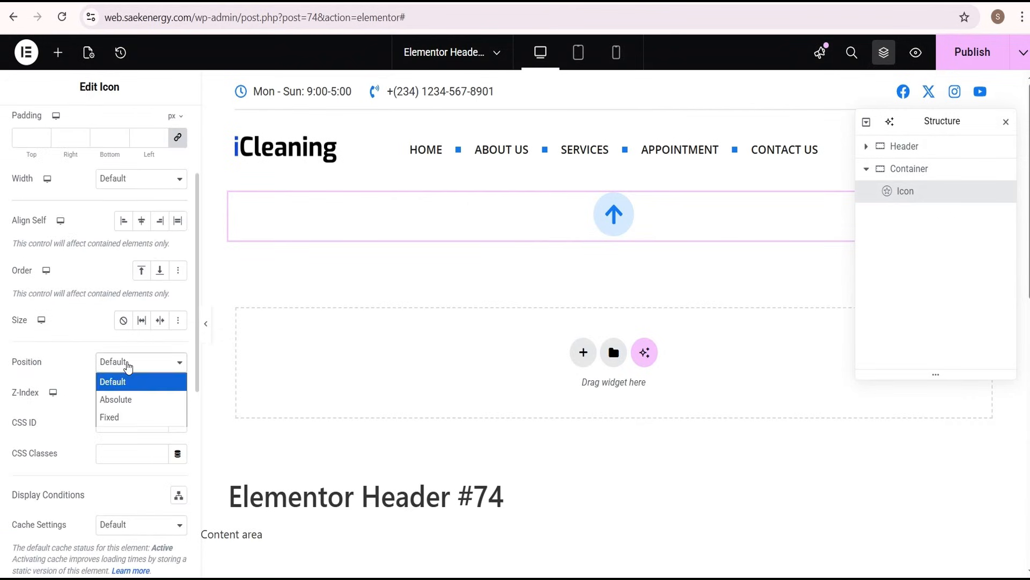
click(125, 418)
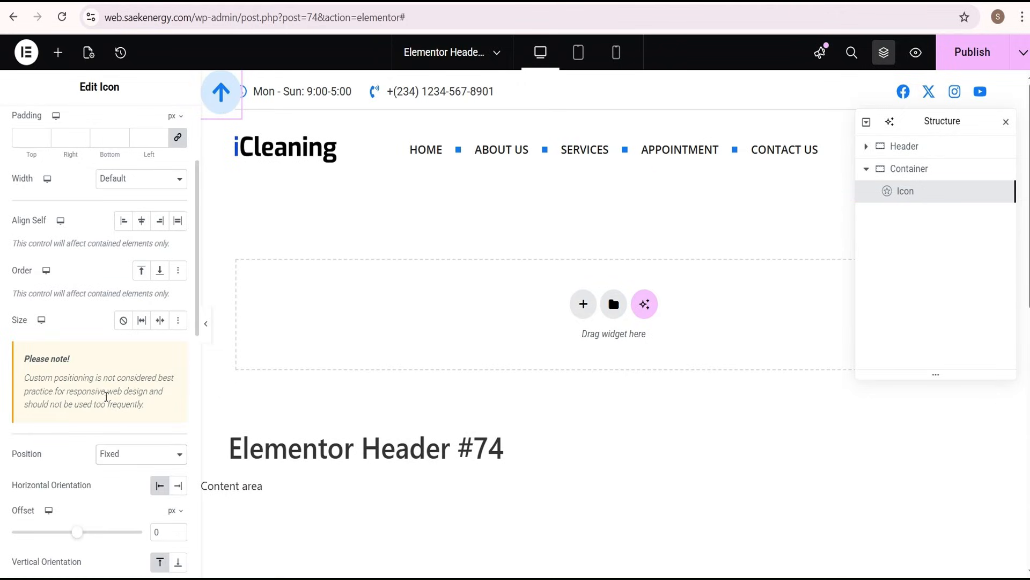
scroll(107, 407, down, 2)
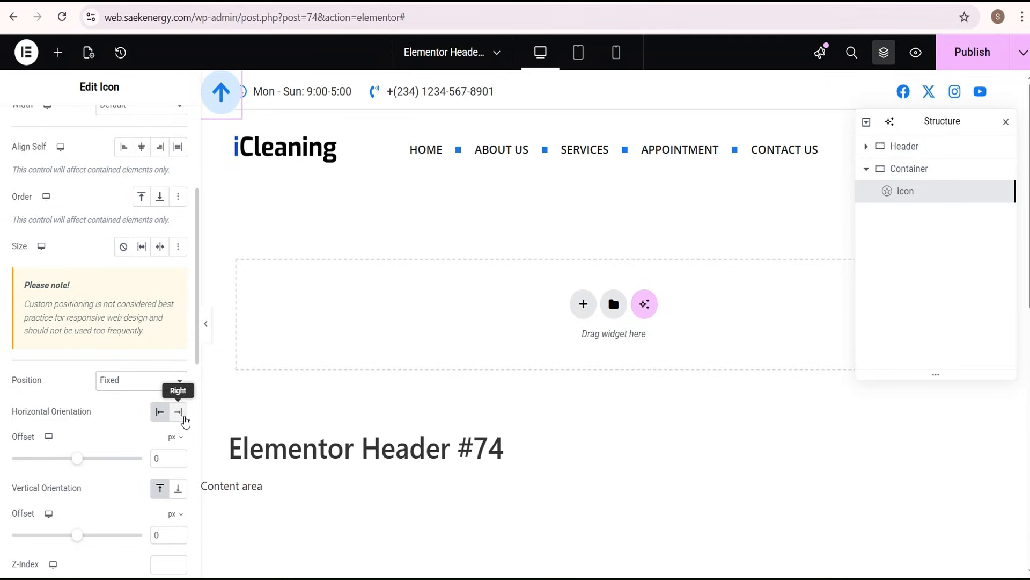
click(178, 412)
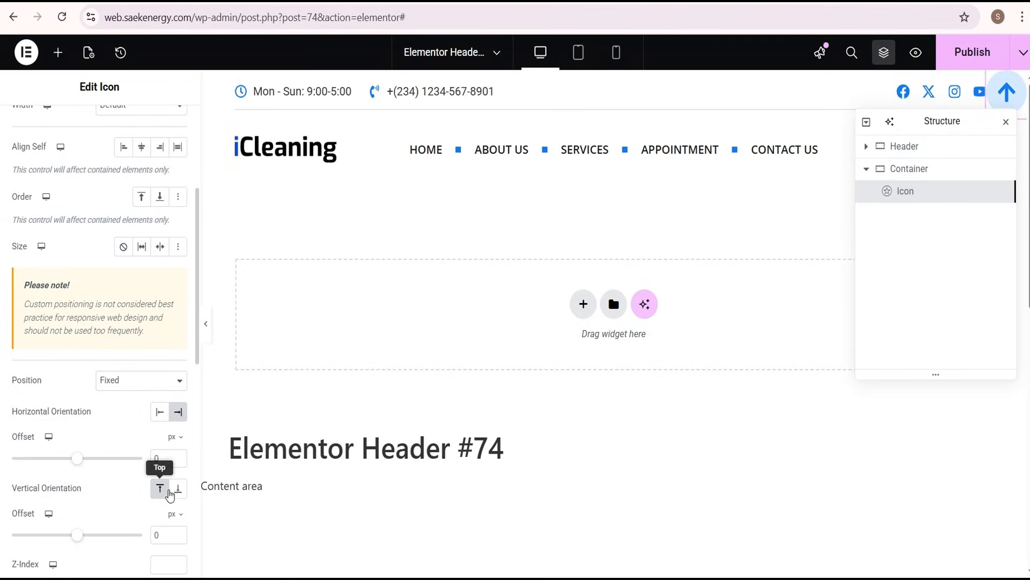
click(177, 488)
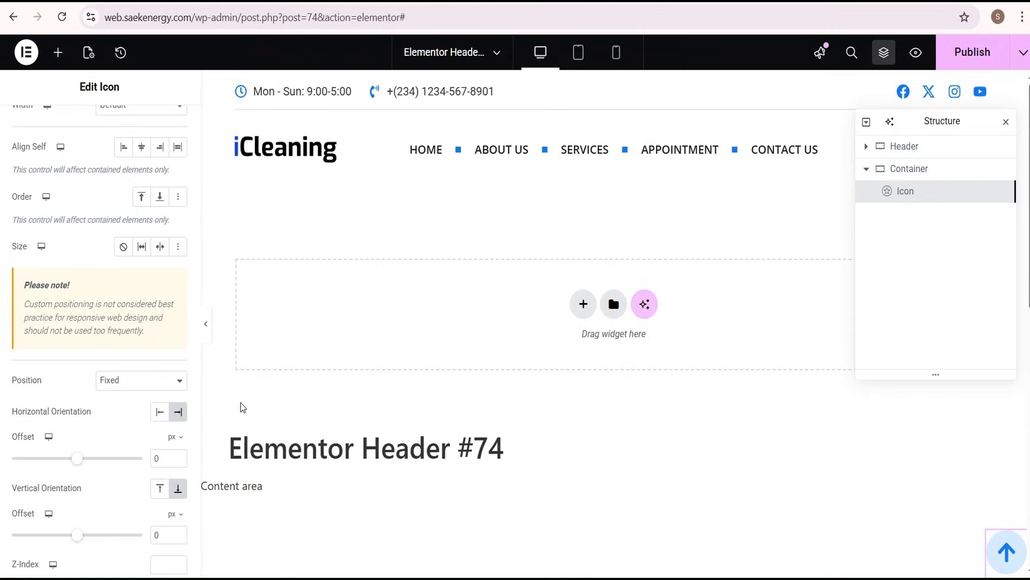
Preview the icon's placement on the full-width page and set its horizontal offset to 25 px
click(206, 324)
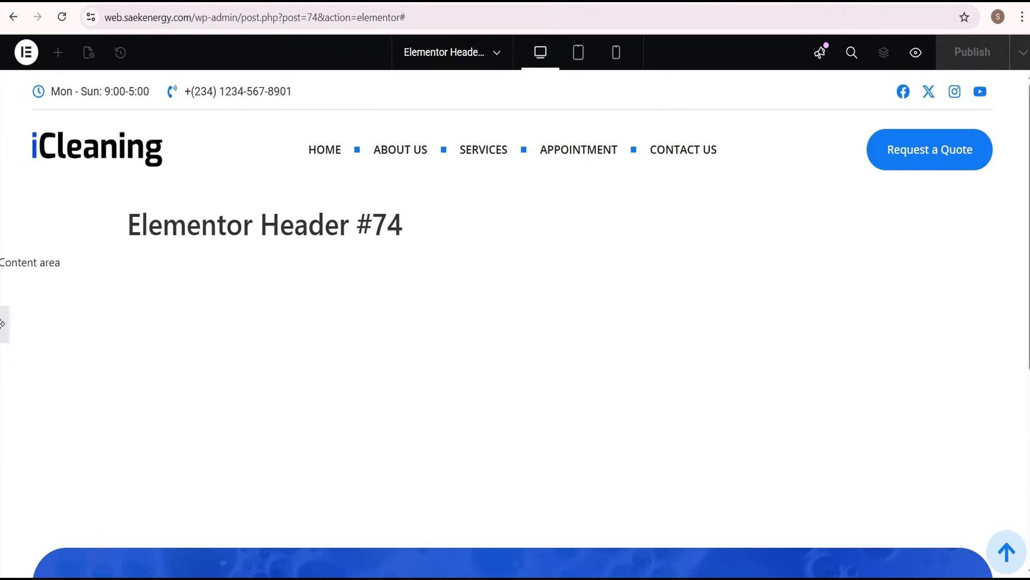
click(5, 325)
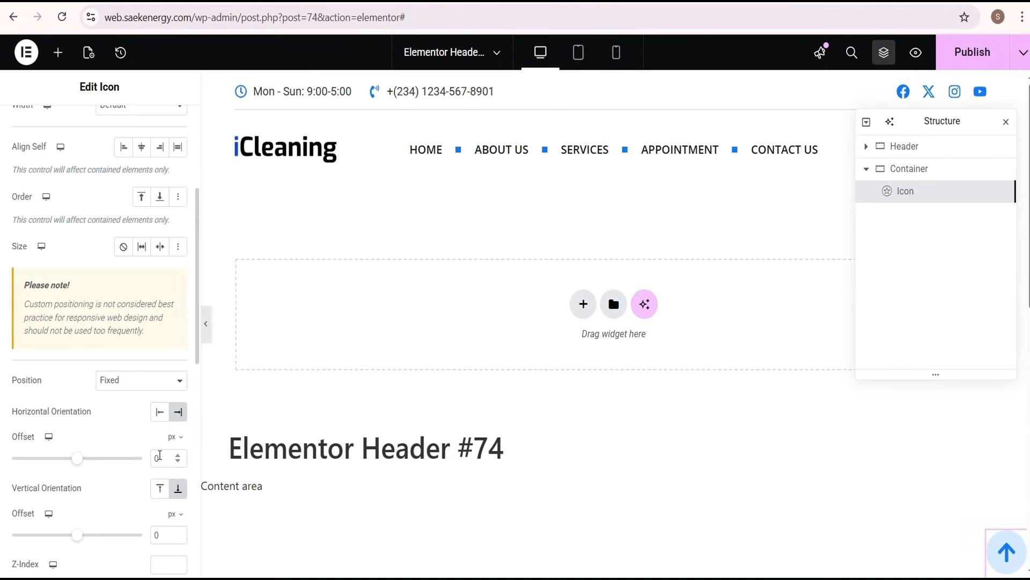
double_click(160, 456)
text(25)
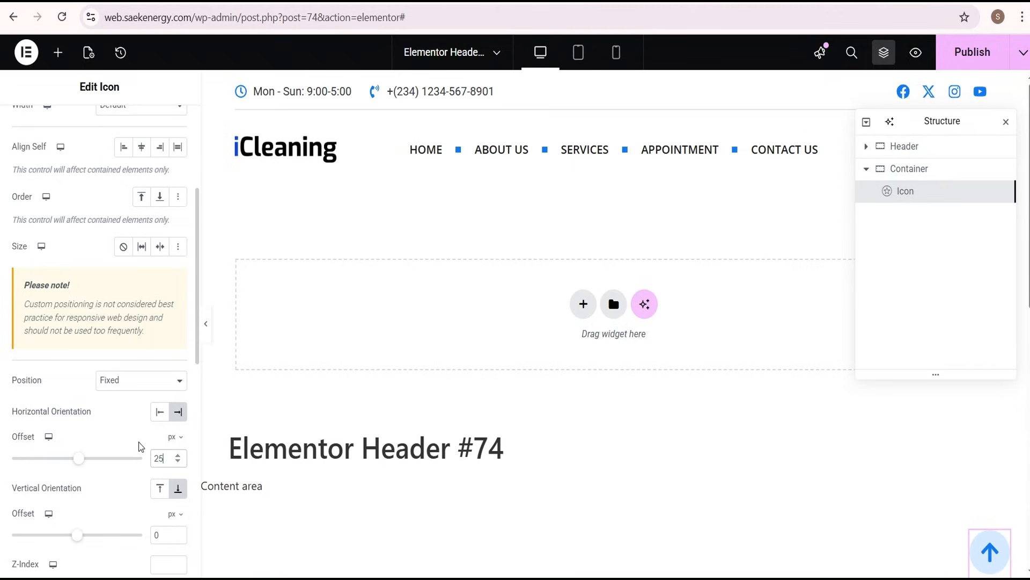
scroll(1026, 547, down, 1)
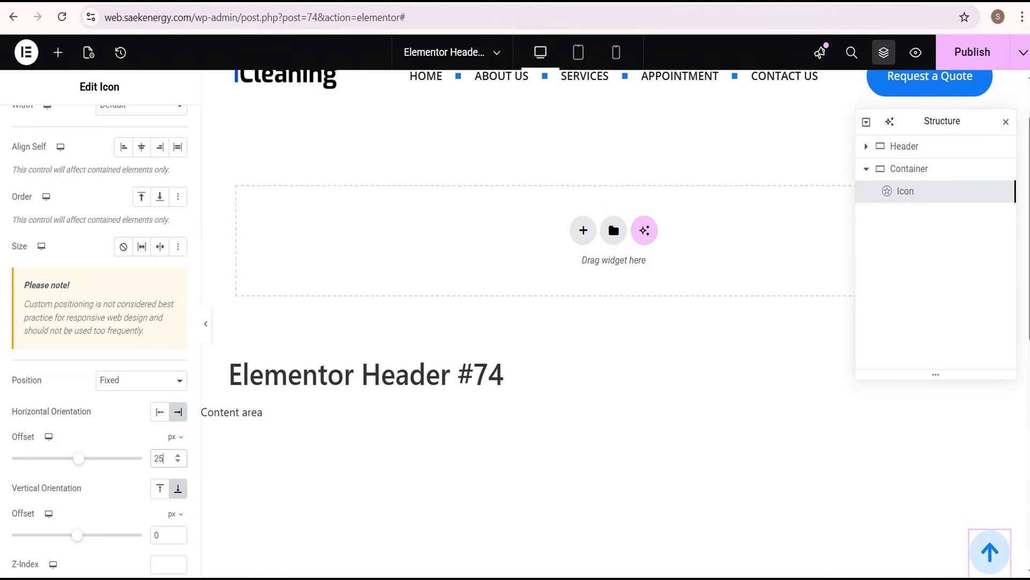
scroll(97, 515, down, 2)
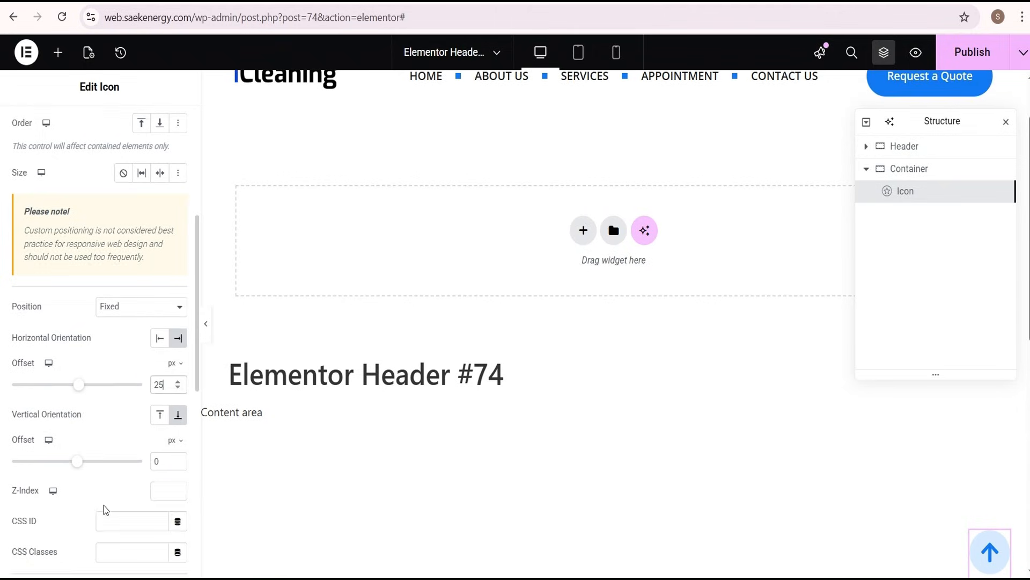
Set the icon's vertical offset to 45 px and its Z-index to 999
double_click(156, 387)
text(45)
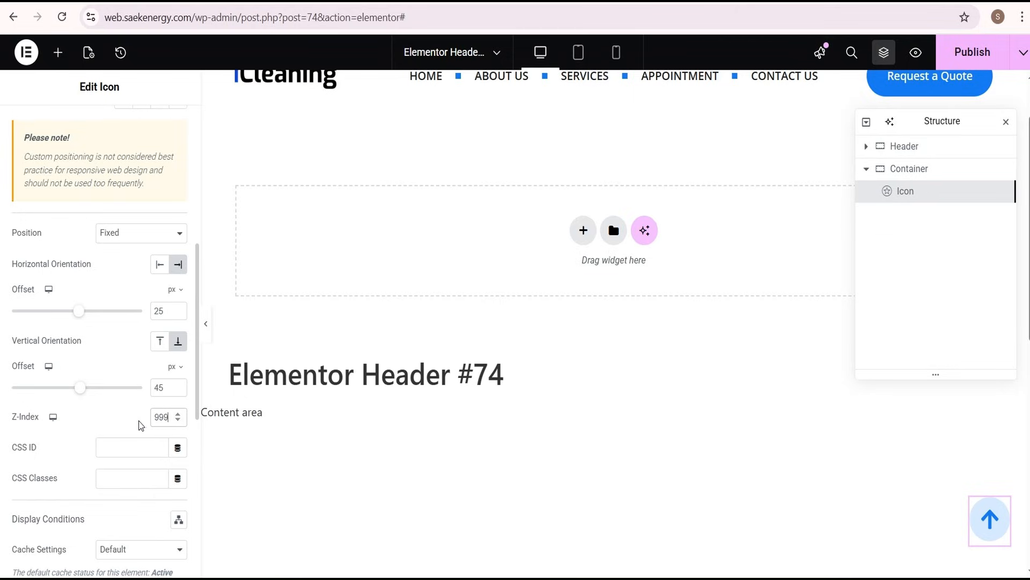
Set the icon's link to #gototop and copy the anchor name without the hash sign
scroll(138, 431, up, 10)
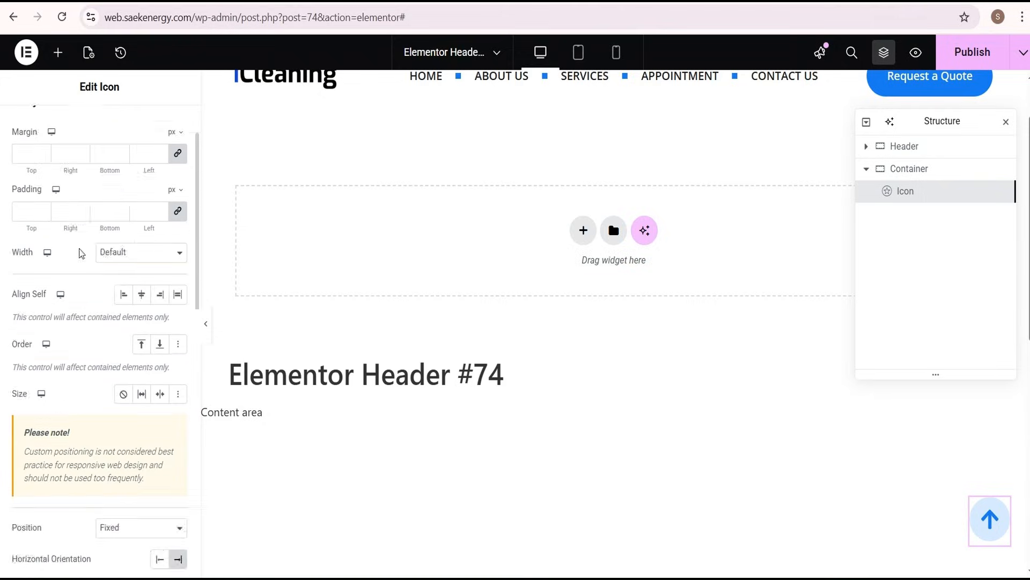
click(32, 126)
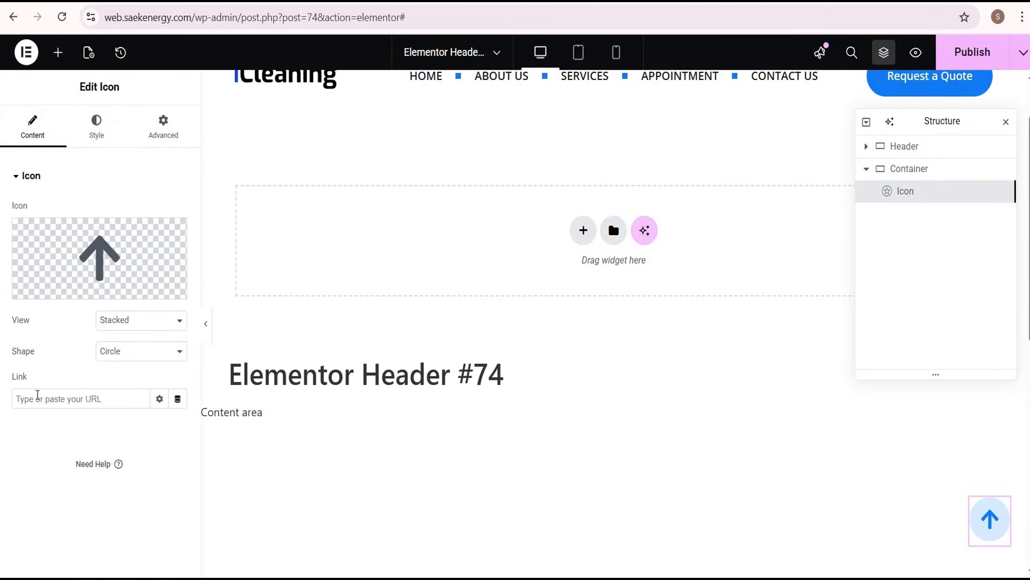
click(32, 397)
text(#gototop)
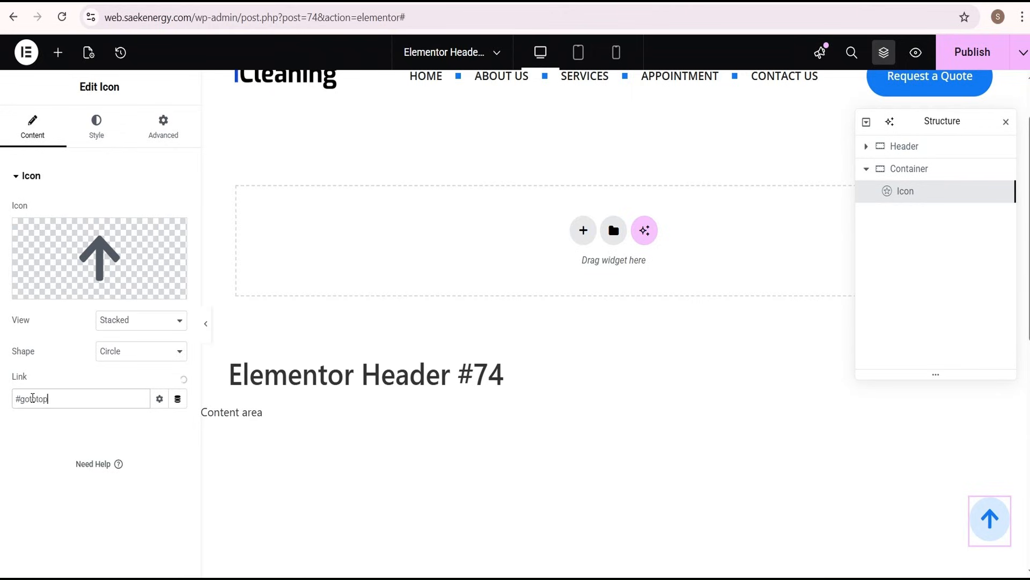
drag(64, 401, 22, 400)
key(ctrl+c)
click(27, 438)
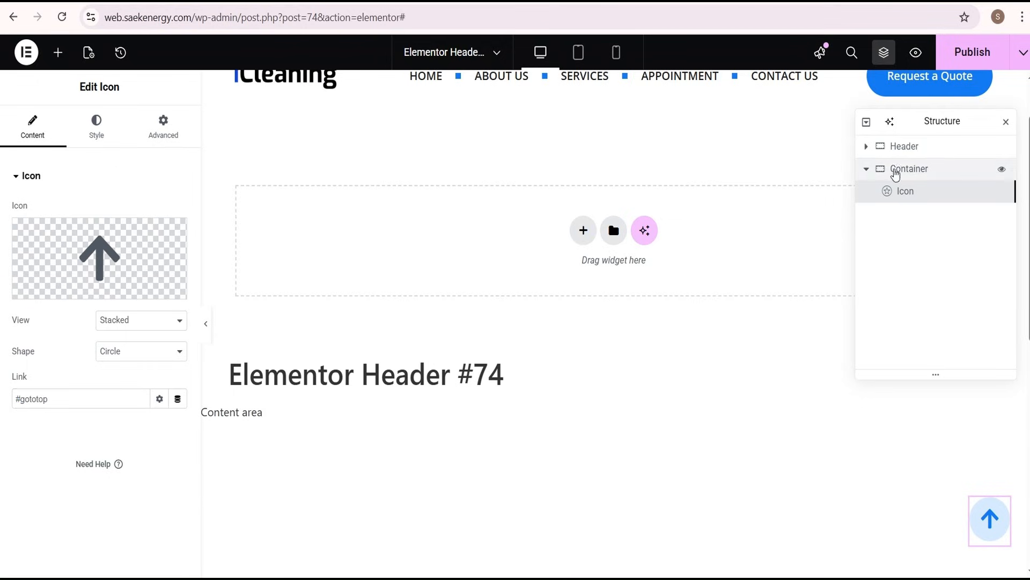
Give the Header container the CSS ID gototop
click(918, 152)
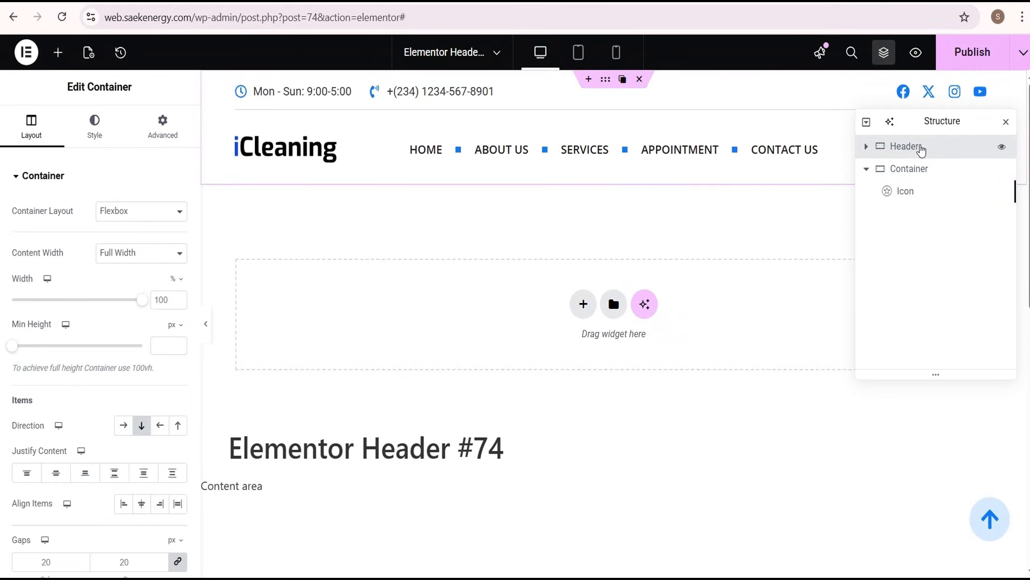
click(163, 126)
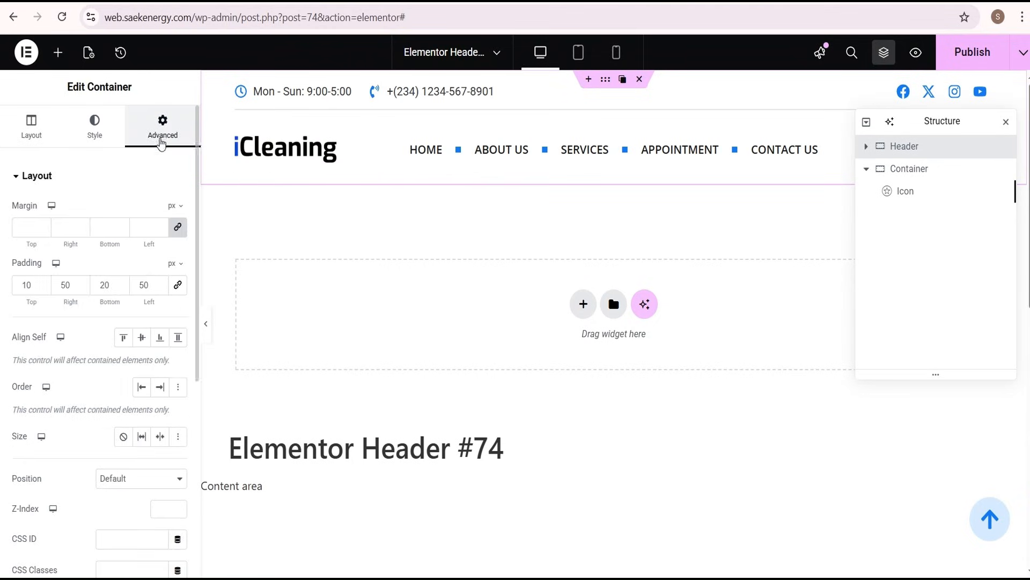
scroll(147, 271, down, 5)
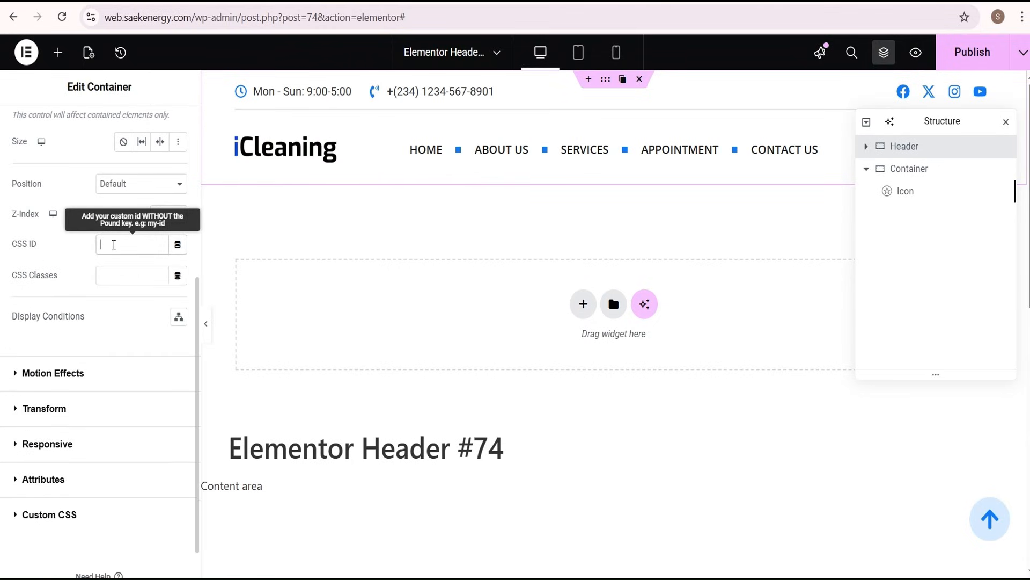
click(114, 244)
key(ctrl+v)
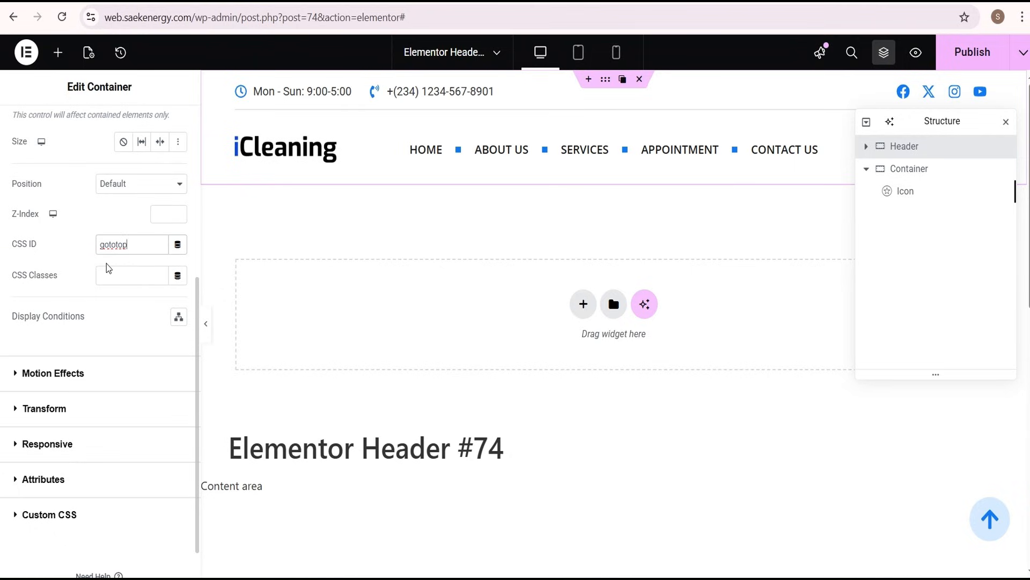
Find the Progress Tracker widget and add it below the arrow icon in the same container
click(990, 516)
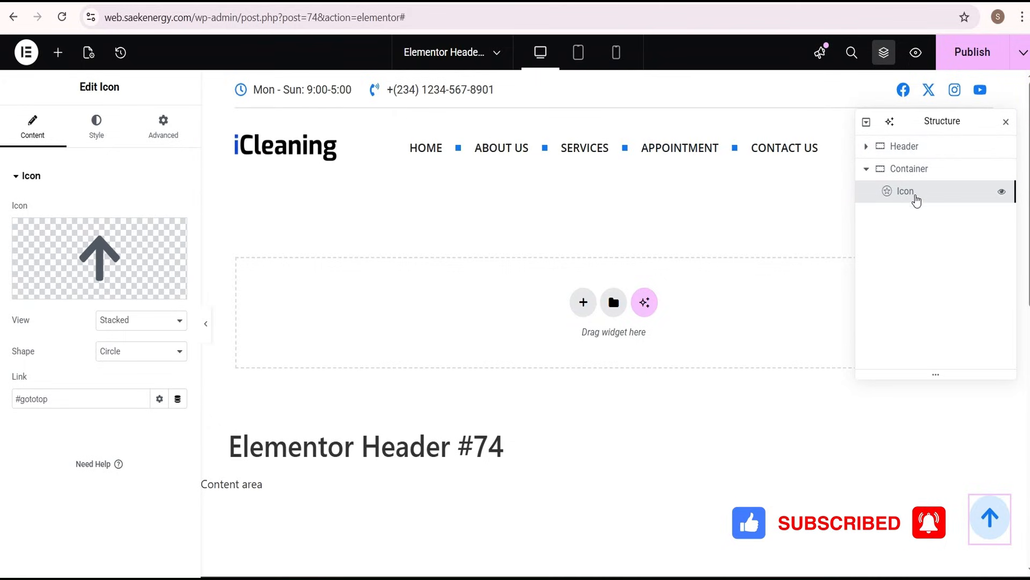
click(58, 54)
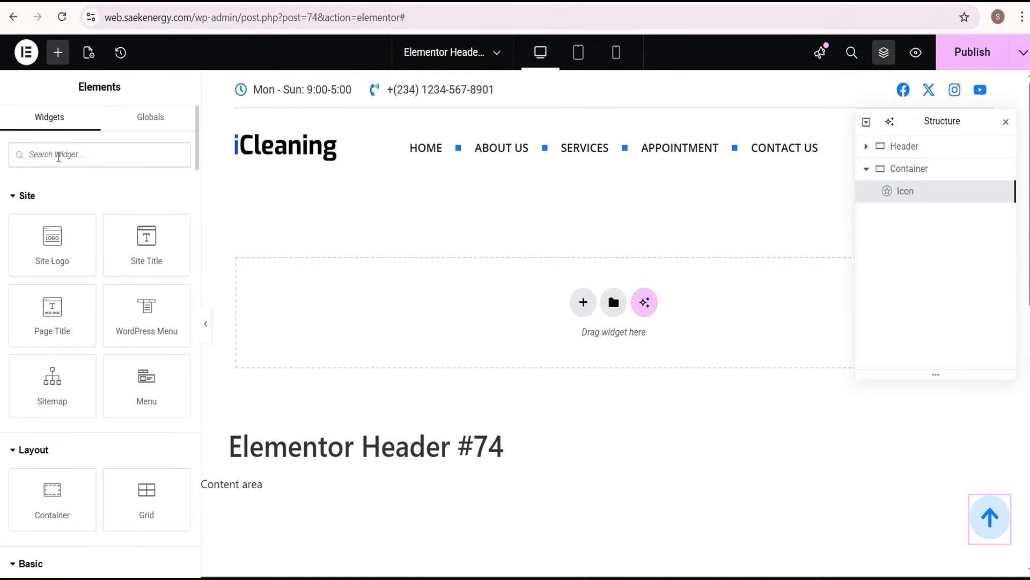
text(prog)
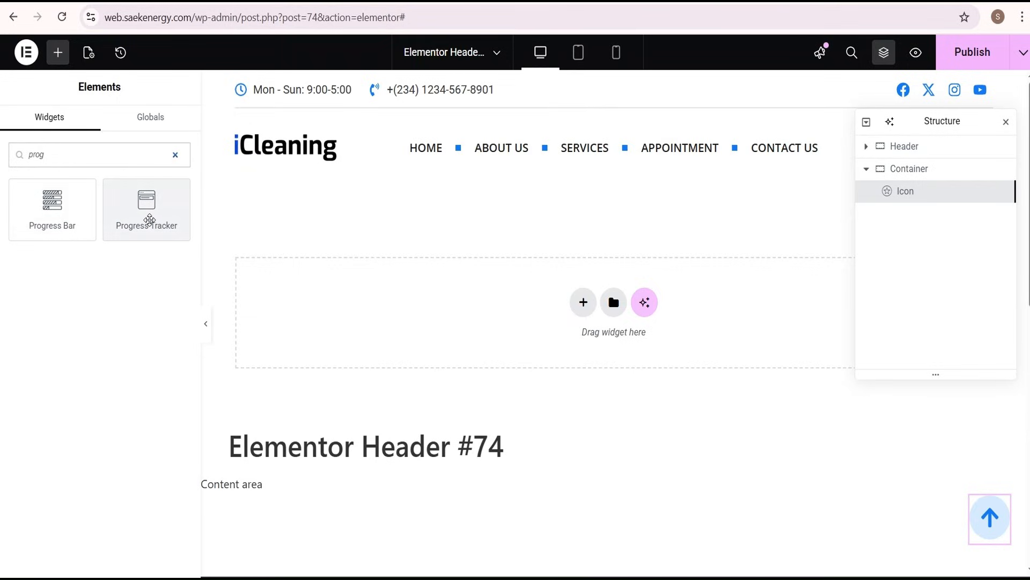
drag(148, 220, 145, 221)
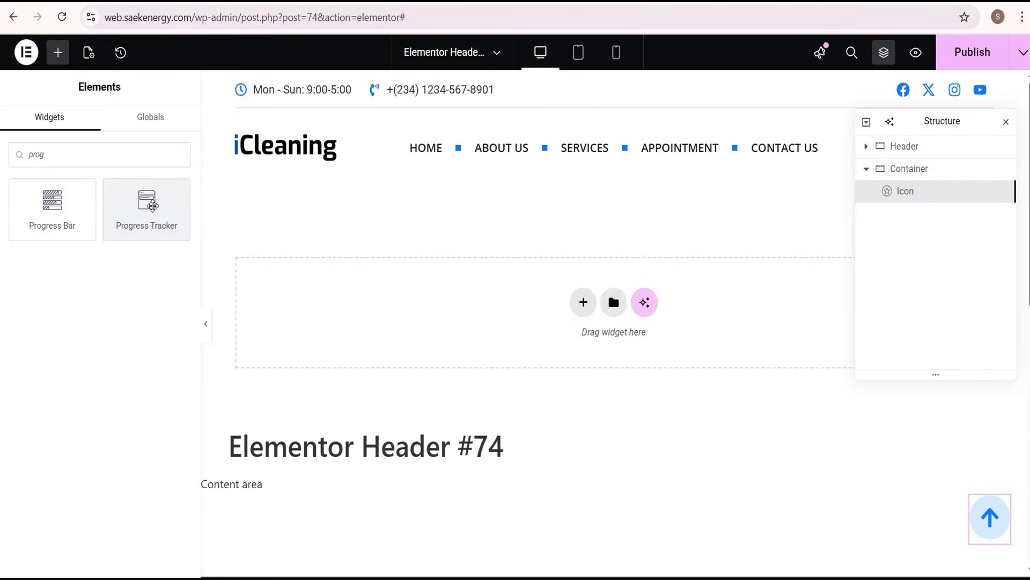
click(153, 214)
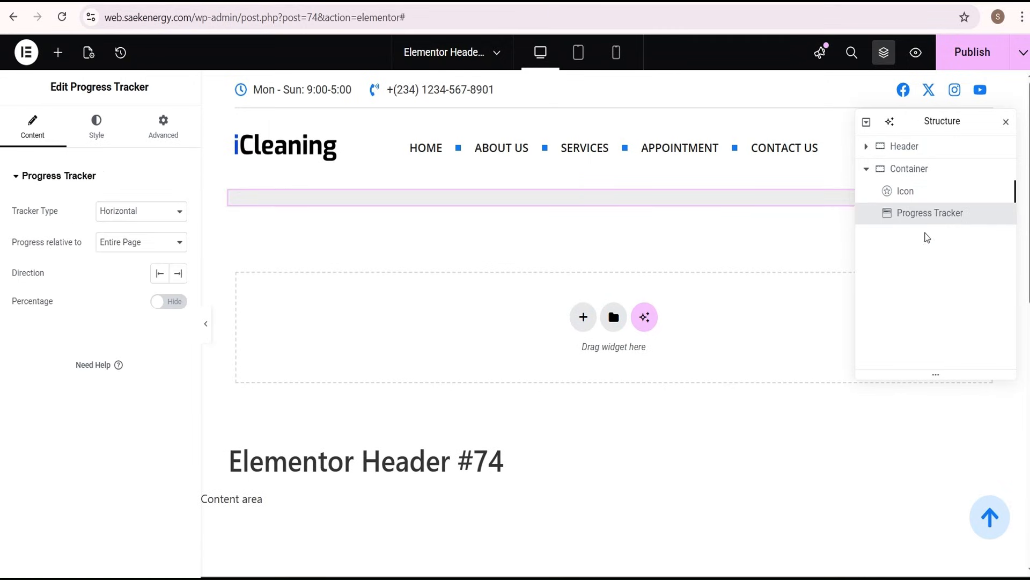
Set the tracker type to Circular and its direction to Right
click(156, 215)
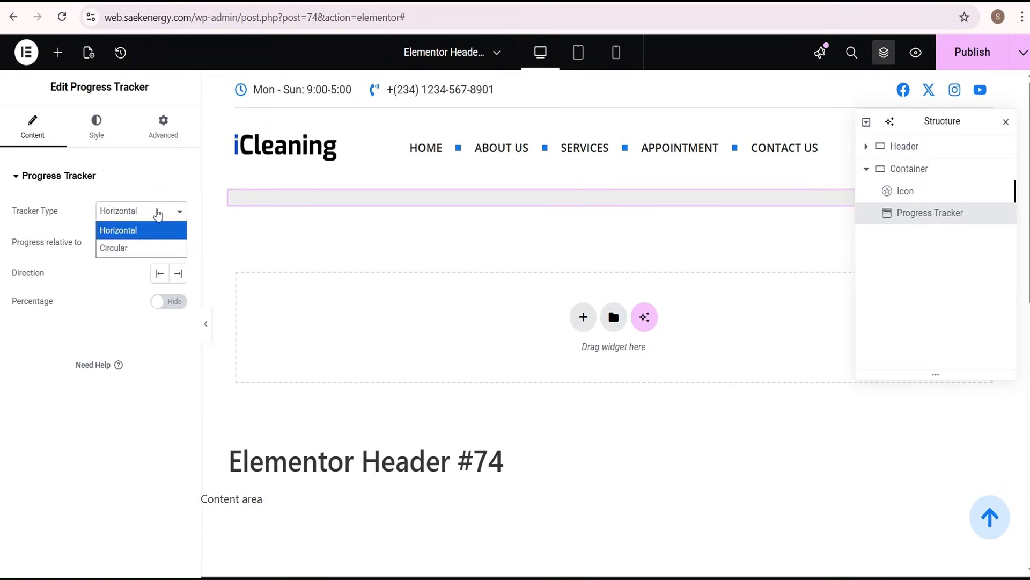
click(141, 248)
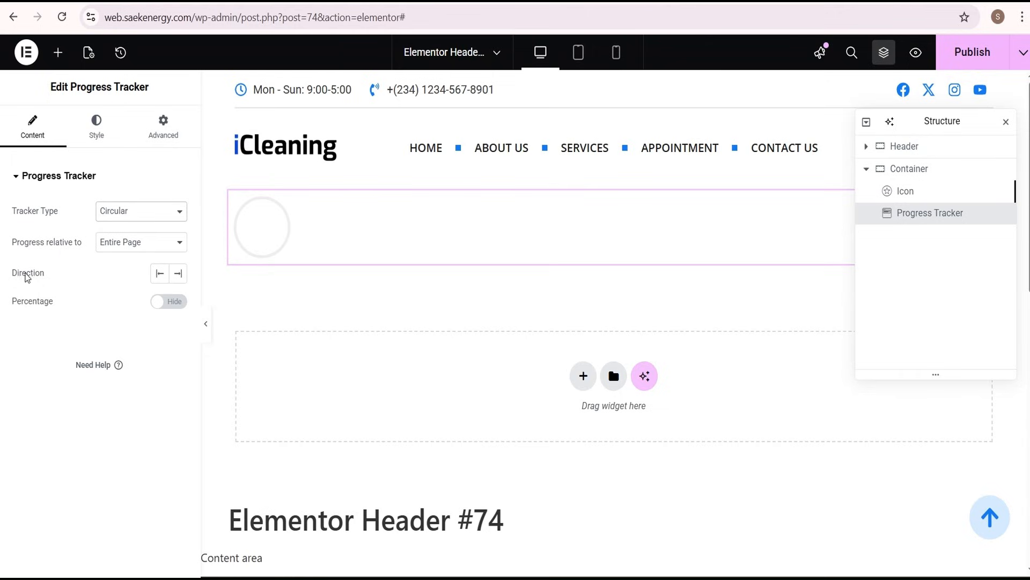
click(178, 273)
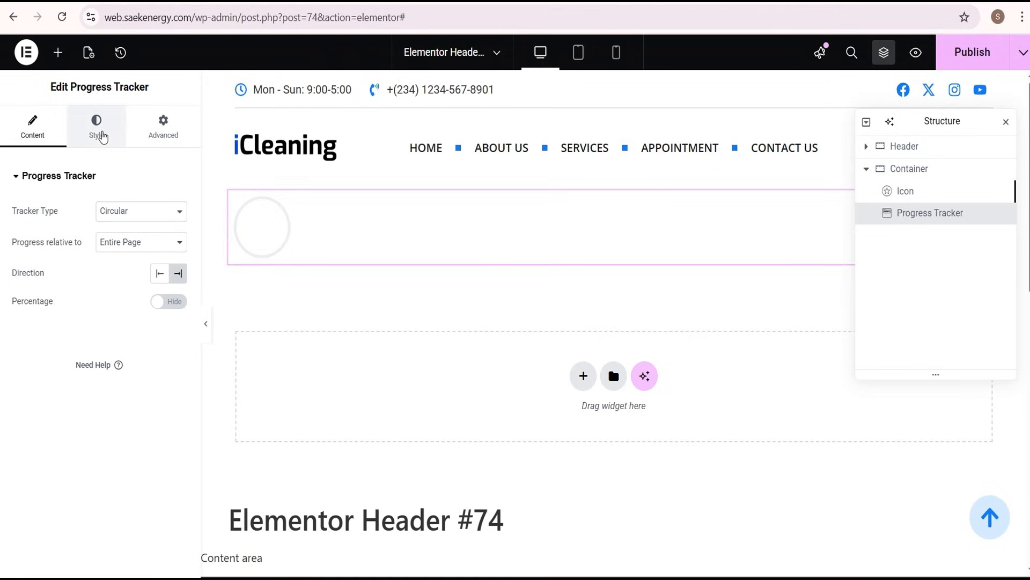
Style the tracker with a size of 75 px and a 15 px wide progress indicator in the global Main Color
click(103, 138)
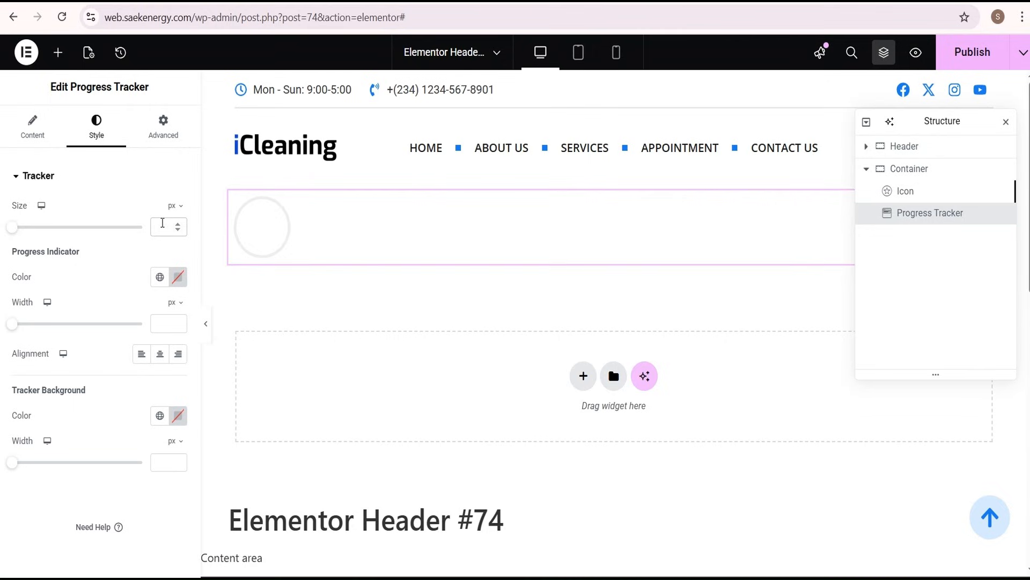
click(163, 223)
text(75)
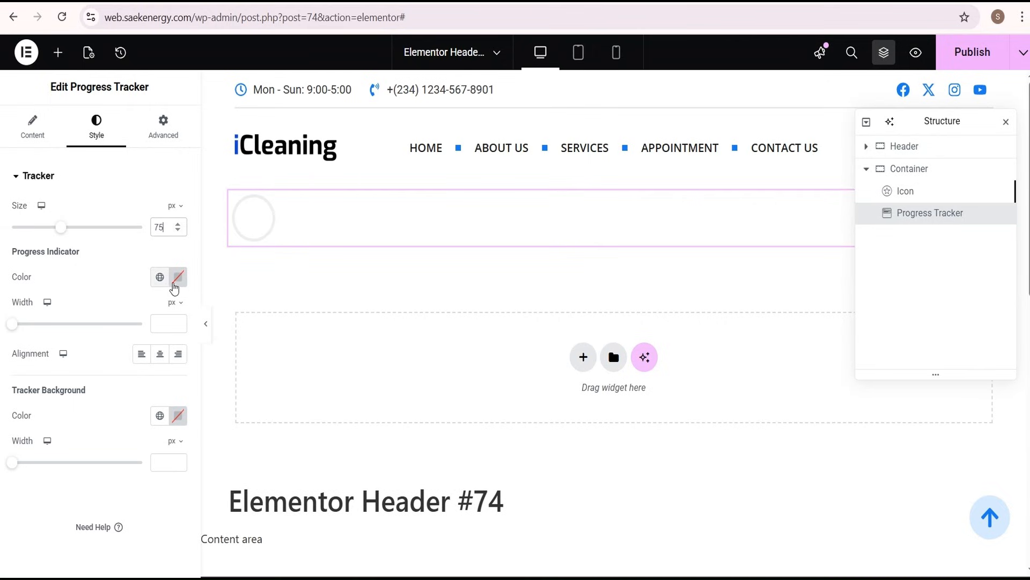
scroll(269, 268, down, 2)
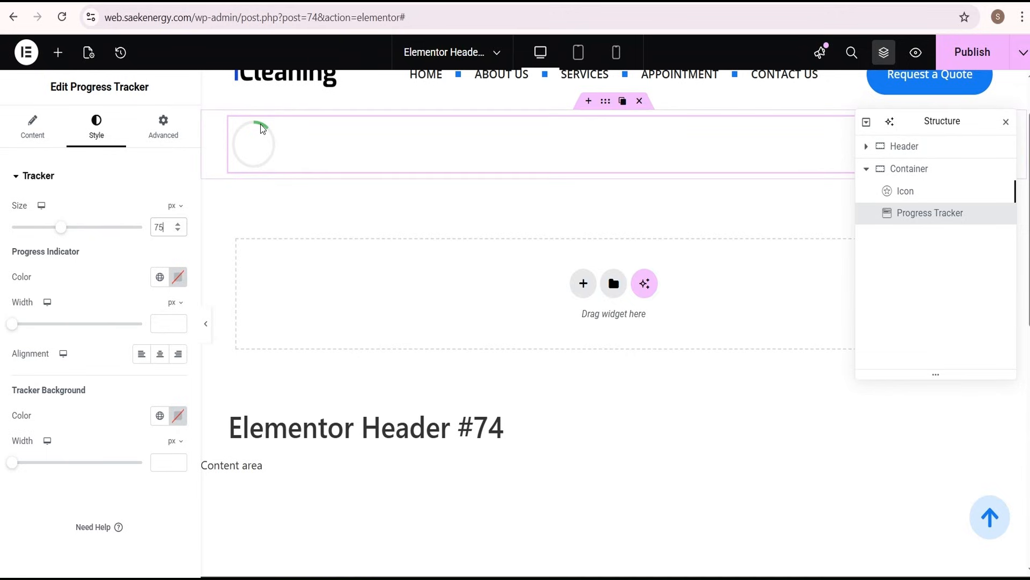
click(160, 277)
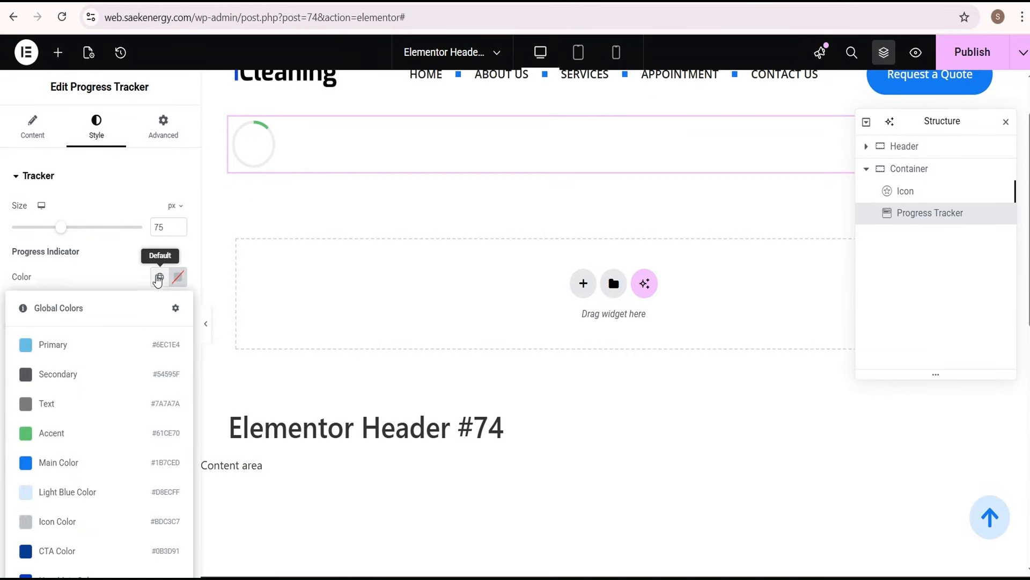
click(66, 460)
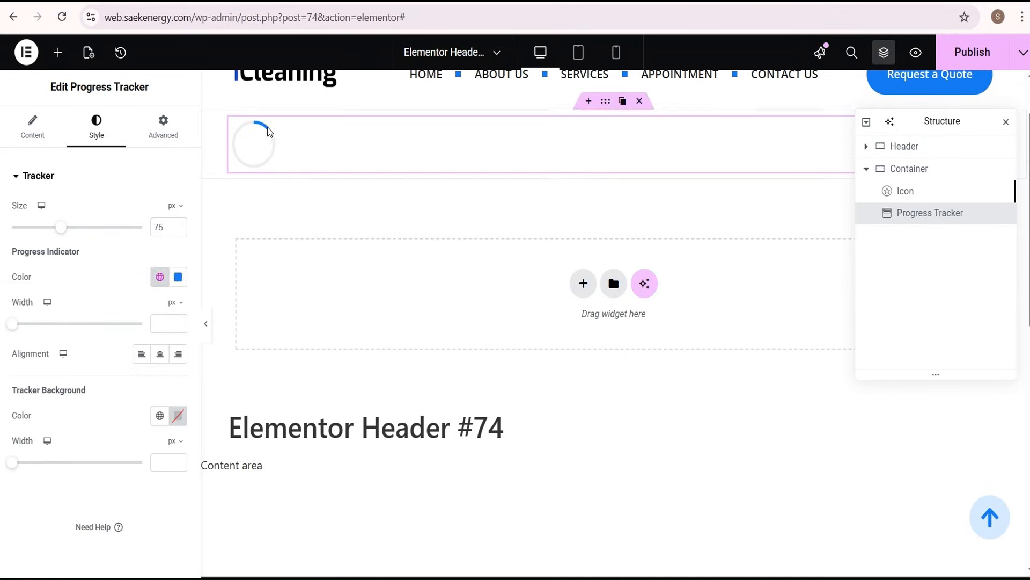
click(163, 328)
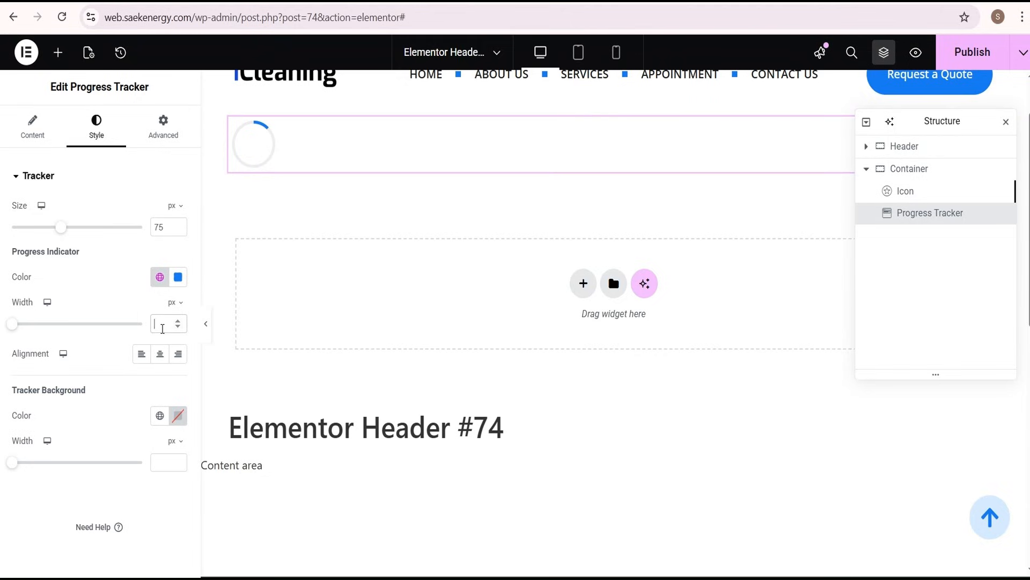
text(15)
scroll(285, 156, down, 1)
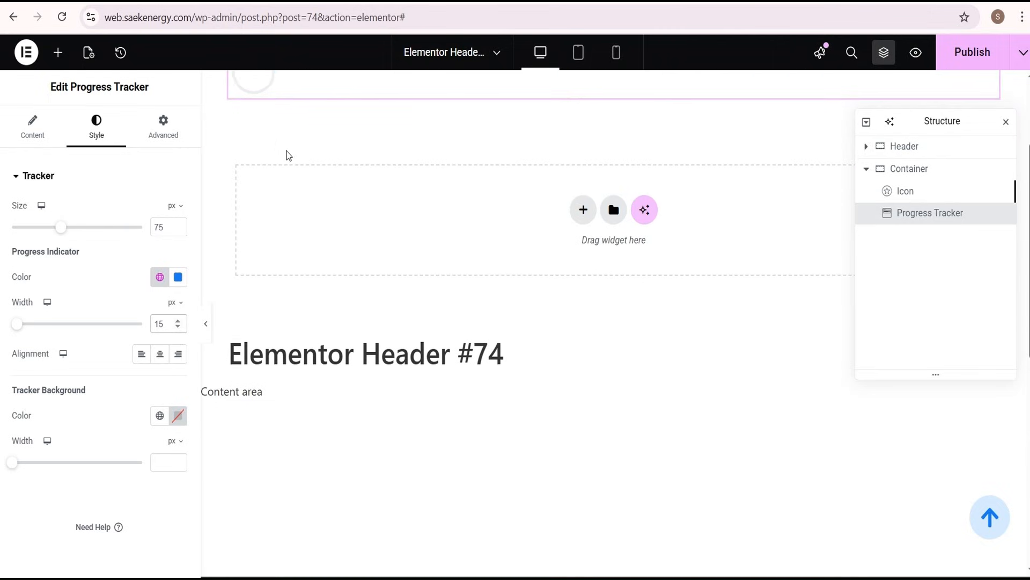
scroll(268, 145, up, 3)
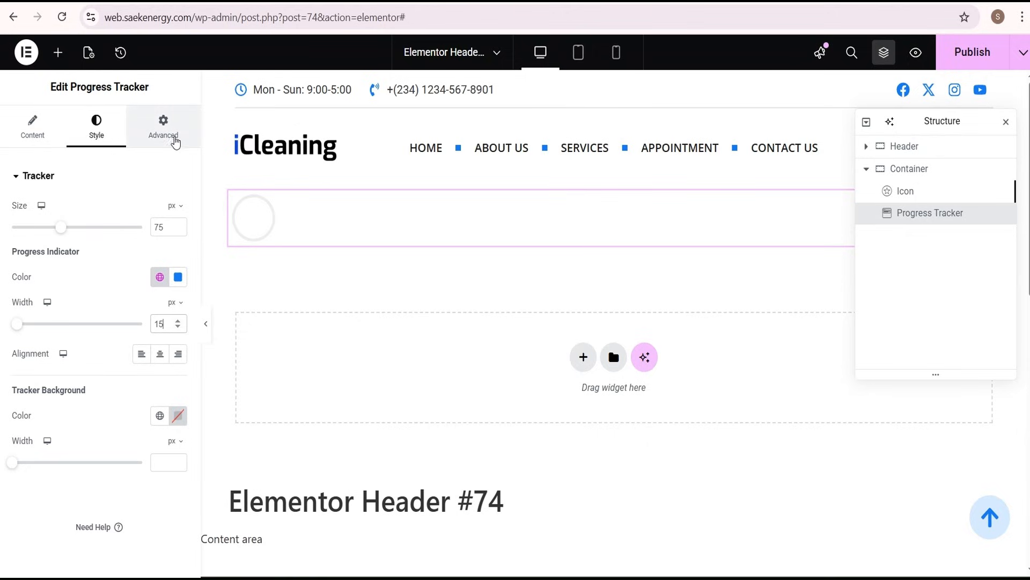
Set the progress tracker's position to Fixed, with horizontal orientation Right and vertical orientation Bottom
click(174, 138)
scroll(136, 273, down, 3)
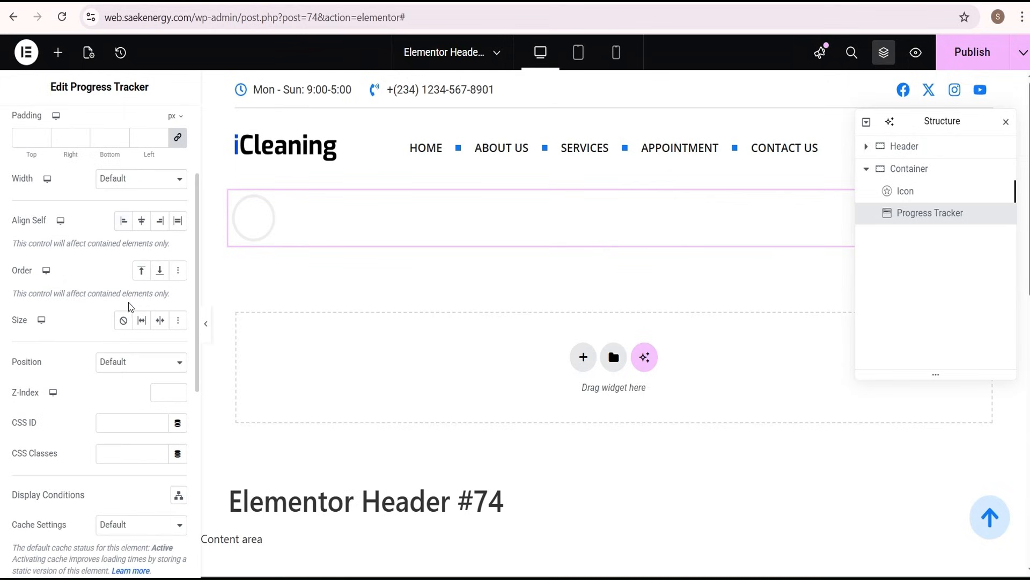
click(124, 368)
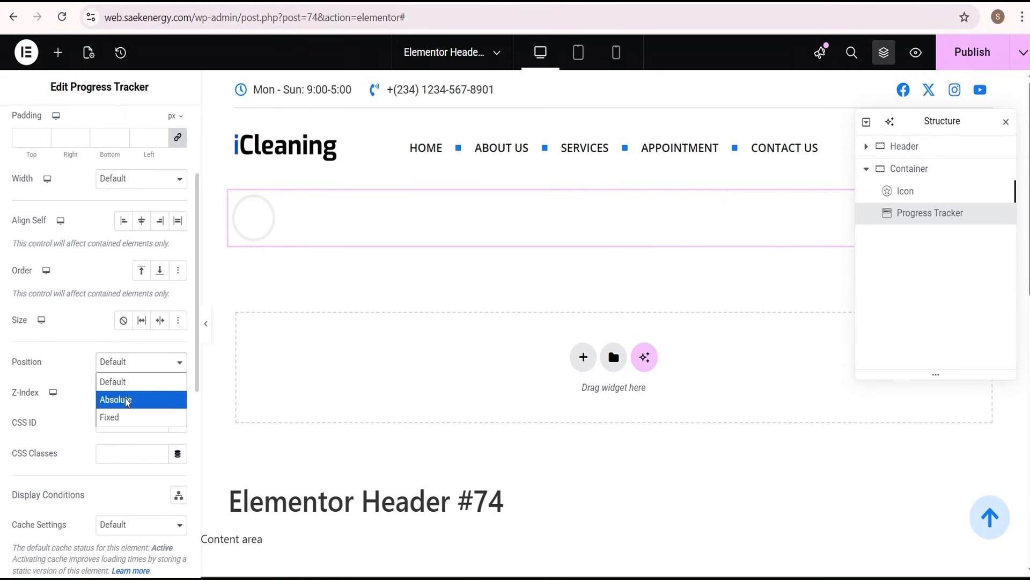
click(123, 417)
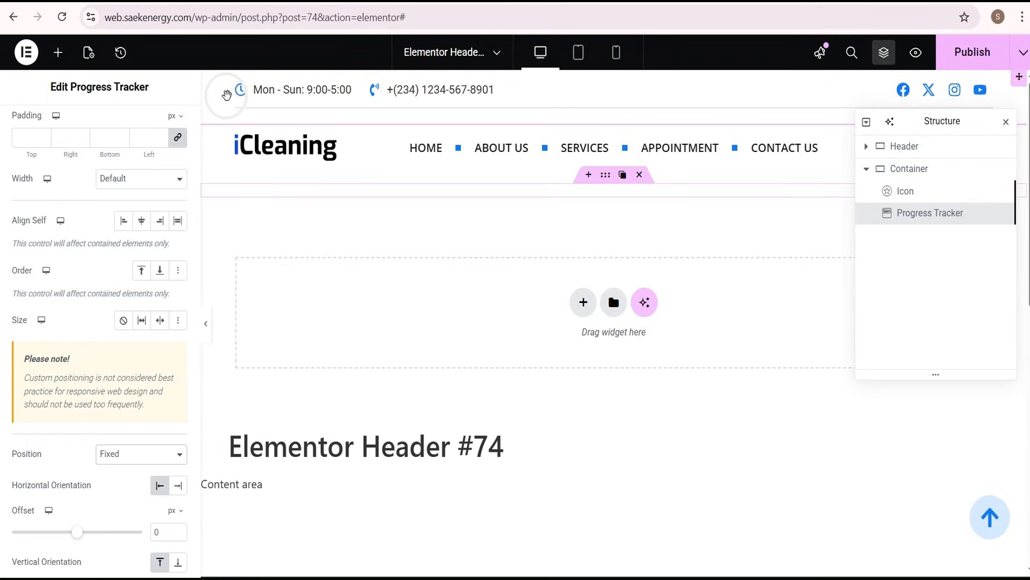
scroll(114, 355, down, 3)
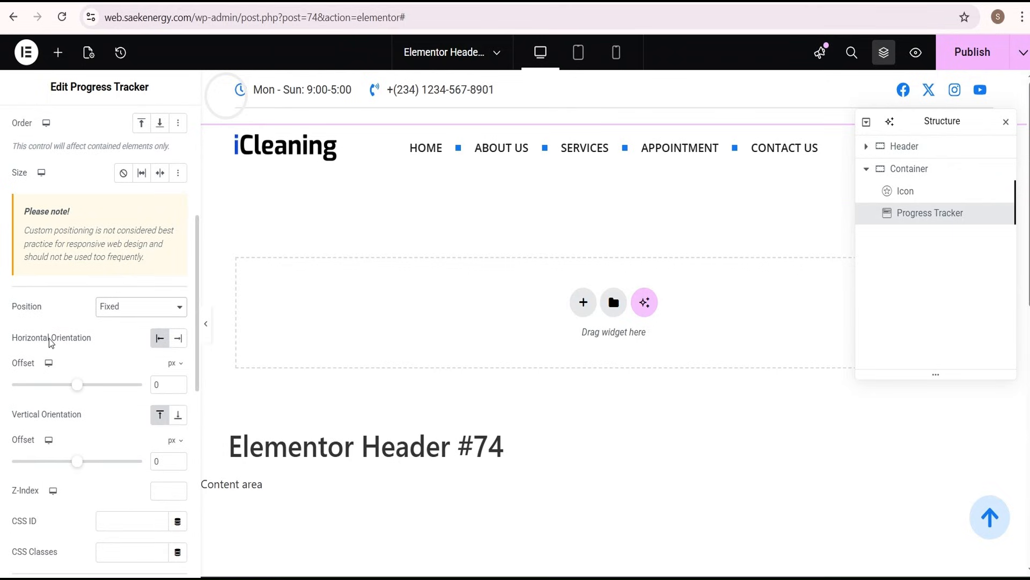
click(179, 340)
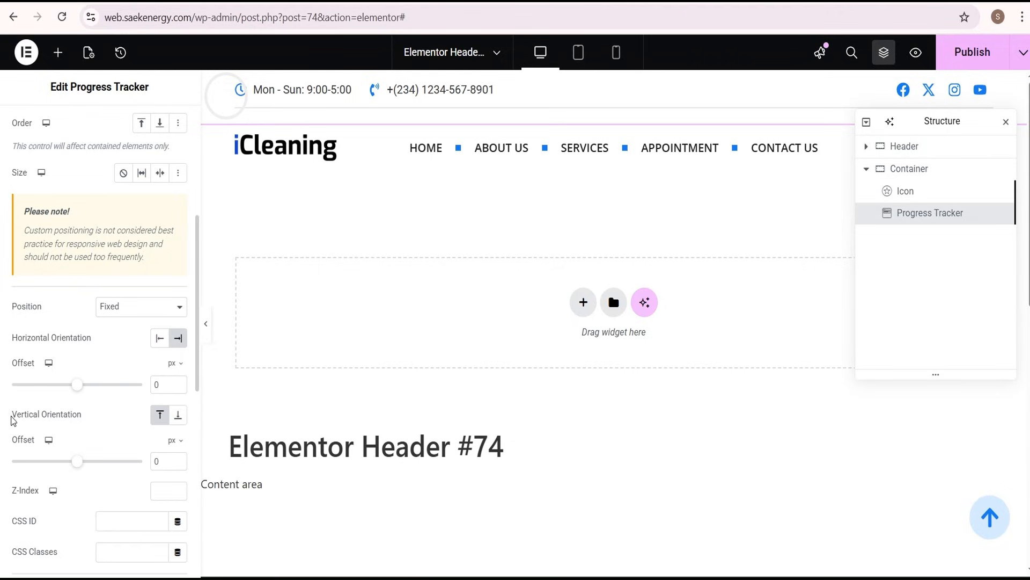
click(178, 414)
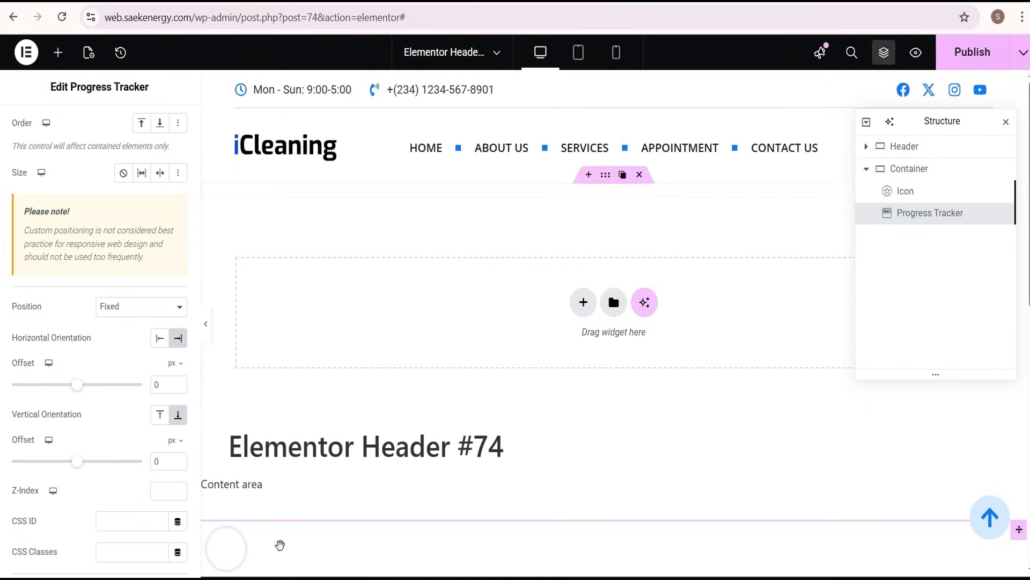
Set the tracker's horizontal offset to 17 px and vertical offset to 43 px, and preview its placement on the full-width page
scroll(234, 555, down, 2)
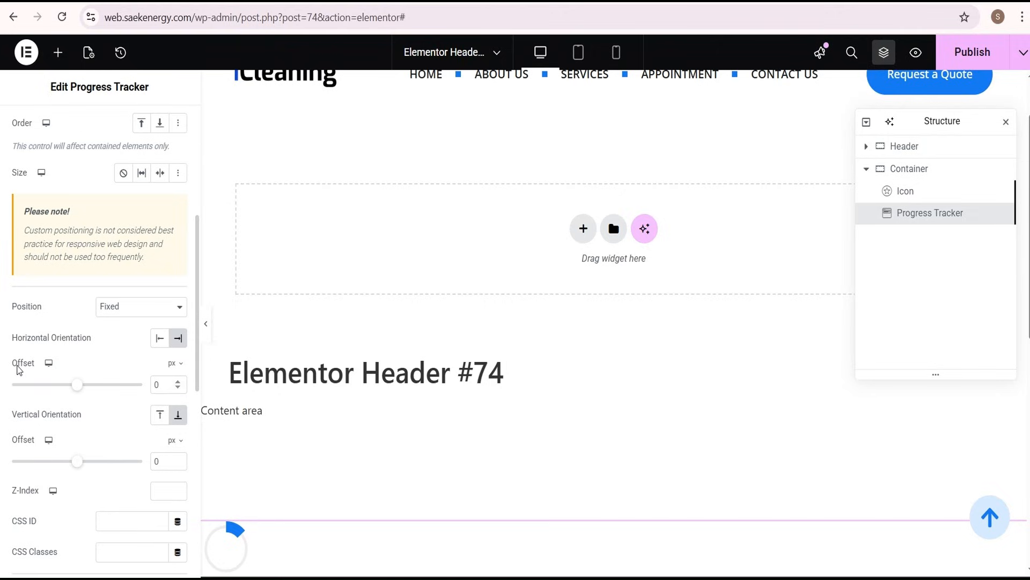
double_click(157, 384)
text(17)
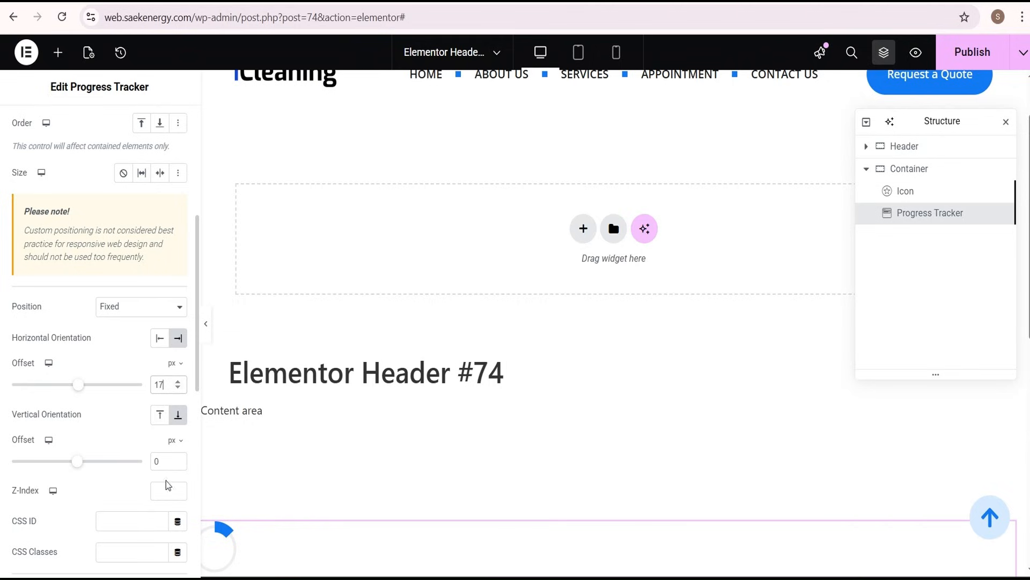
double_click(156, 461)
text(43)
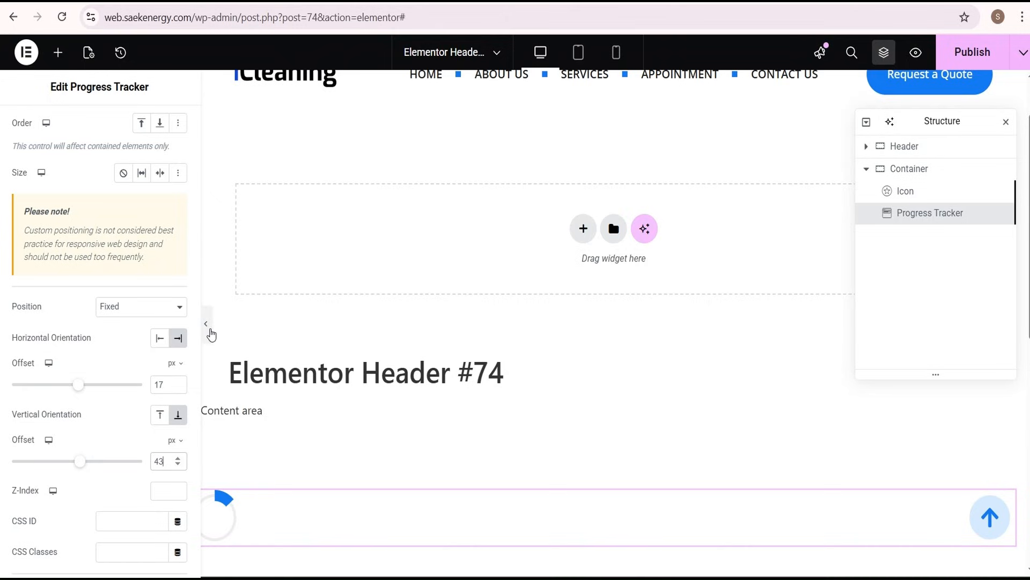
click(210, 333)
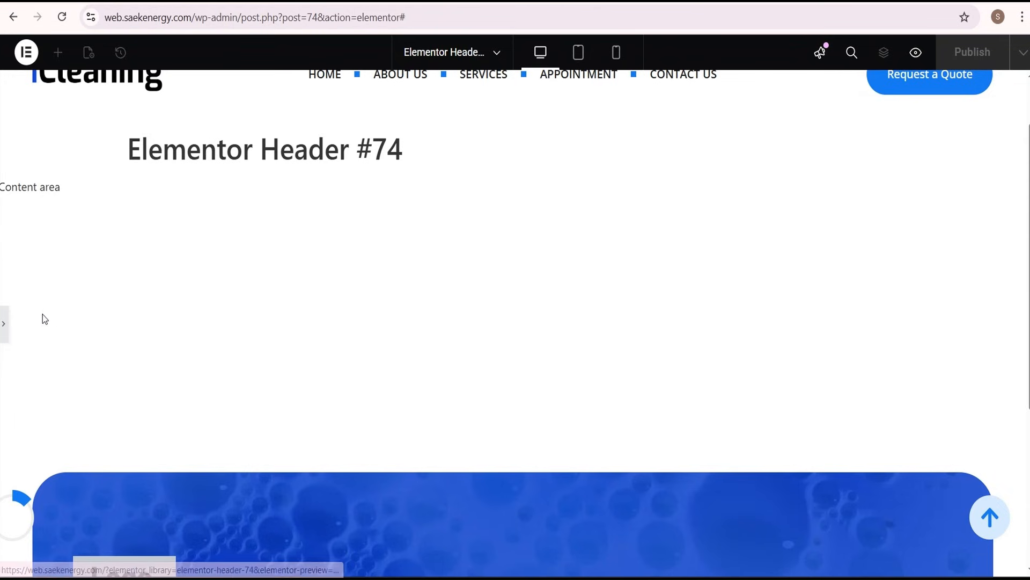
Set the progress tracker's layout width to Custom so it sits around the arrow icon
click(4, 326)
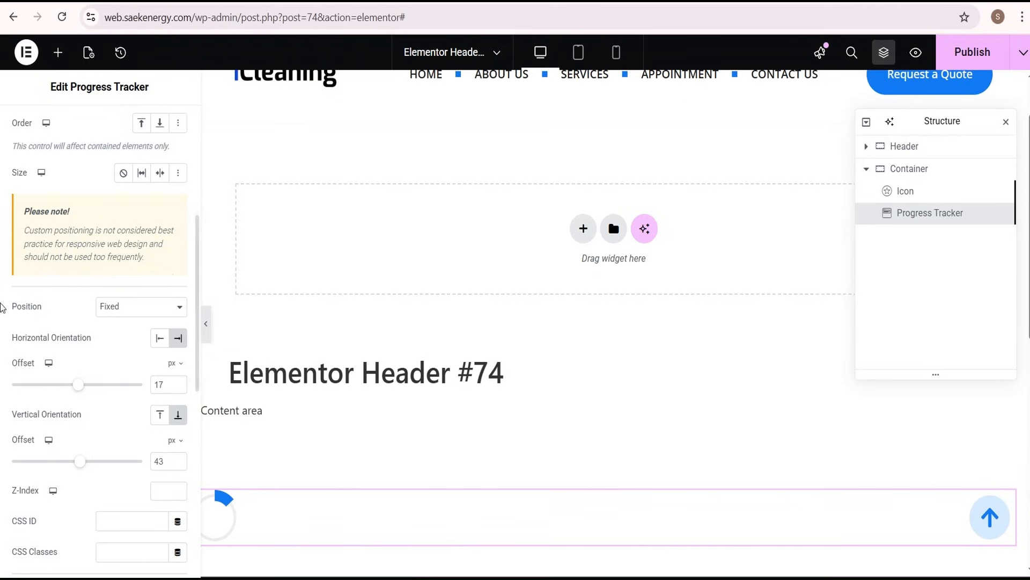
scroll(75, 262, up, 4)
click(133, 261)
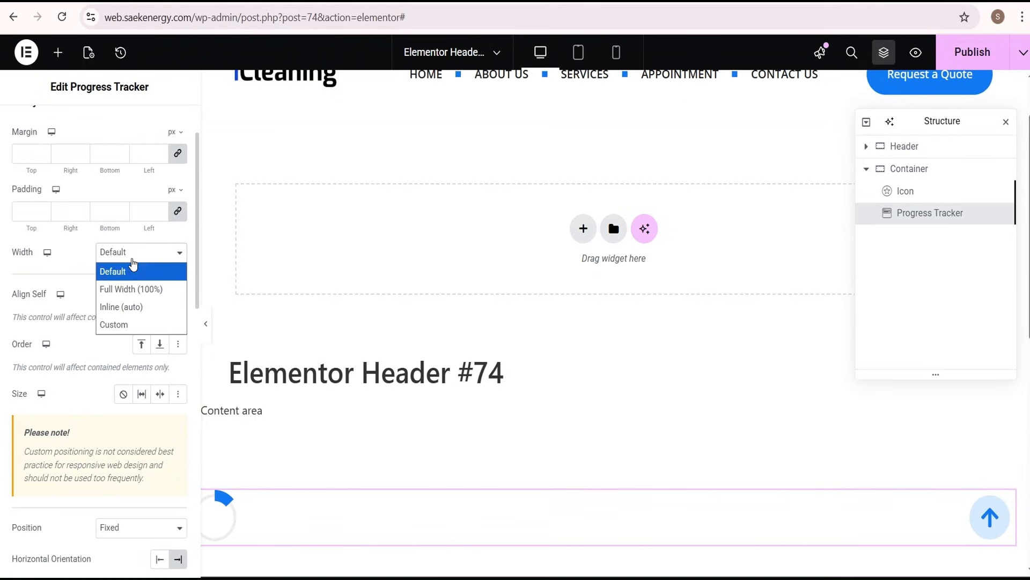
click(129, 324)
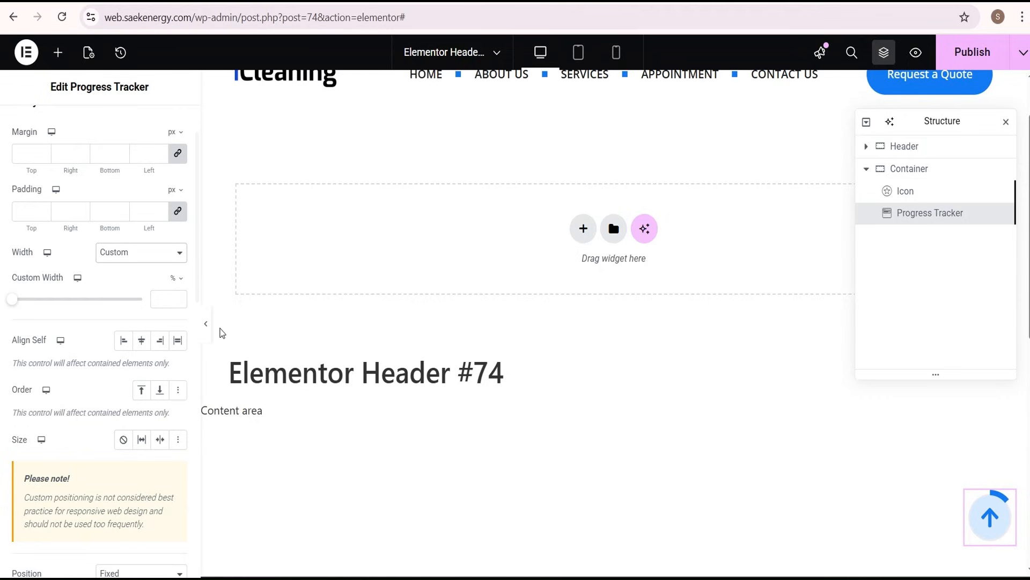
Preview the full-width page, scroll to the footer, and test the back-to-top arrow before returning to the tracker's settings
click(207, 324)
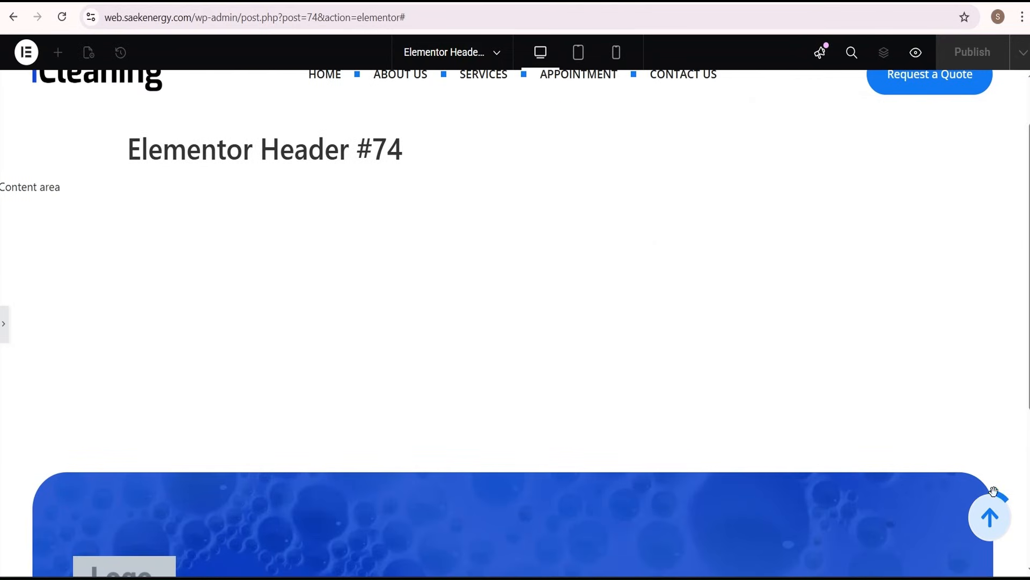
scroll(994, 491, down, 5)
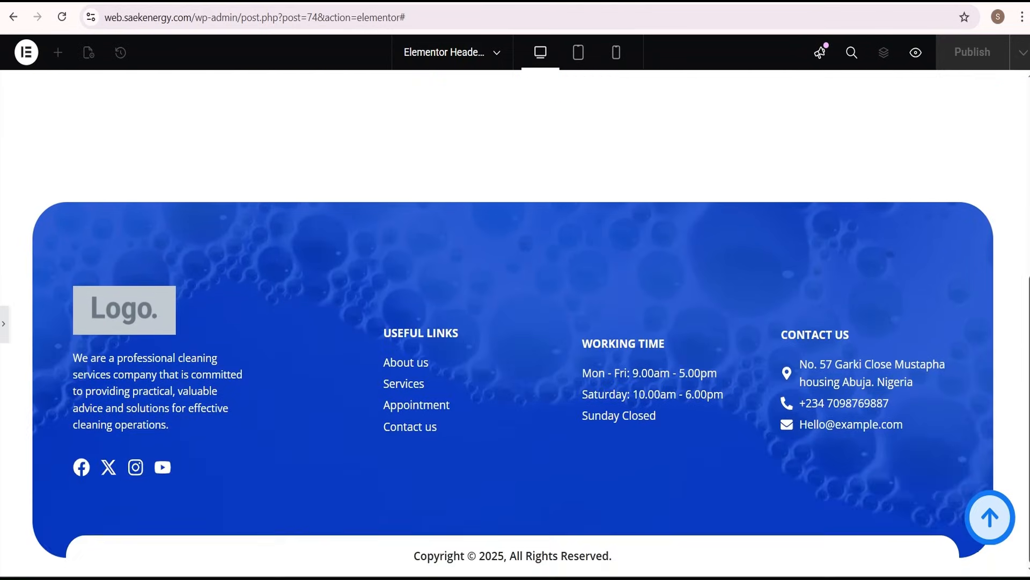
click(990, 517)
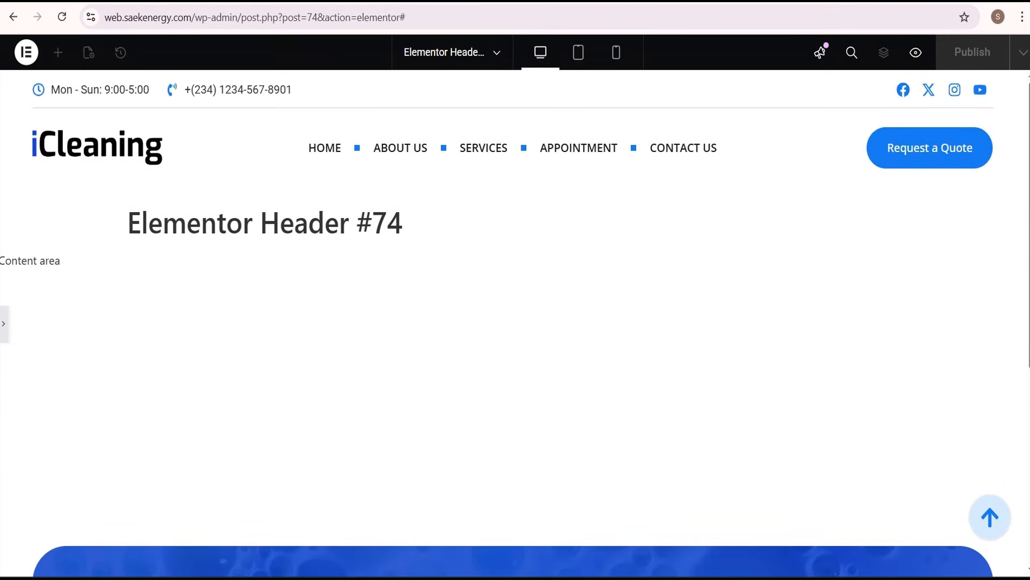
scroll(582, 400, down, 5)
scroll(582, 400, up, 5)
click(4, 324)
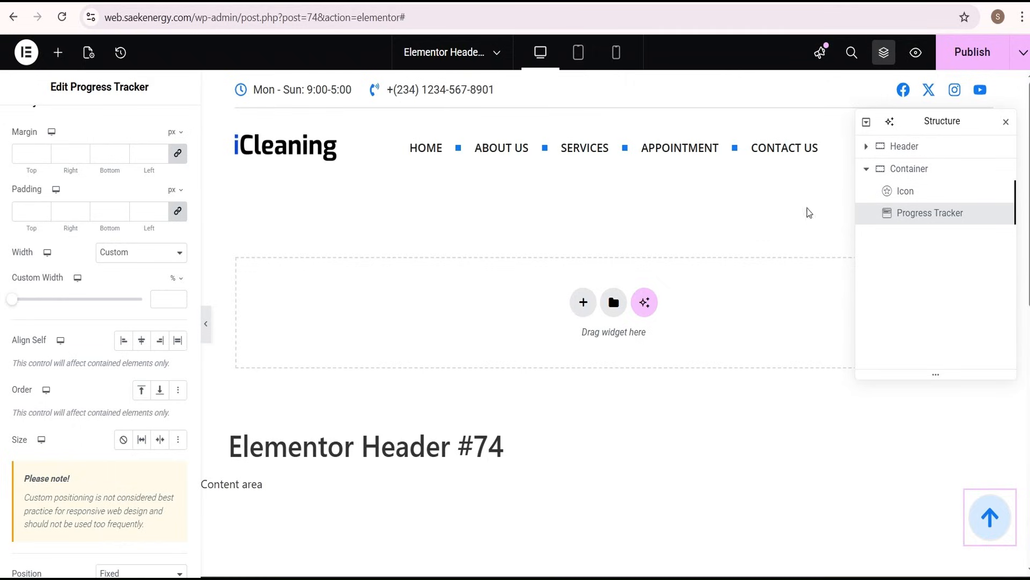
Publish the header template and load the live homepage
click(979, 57)
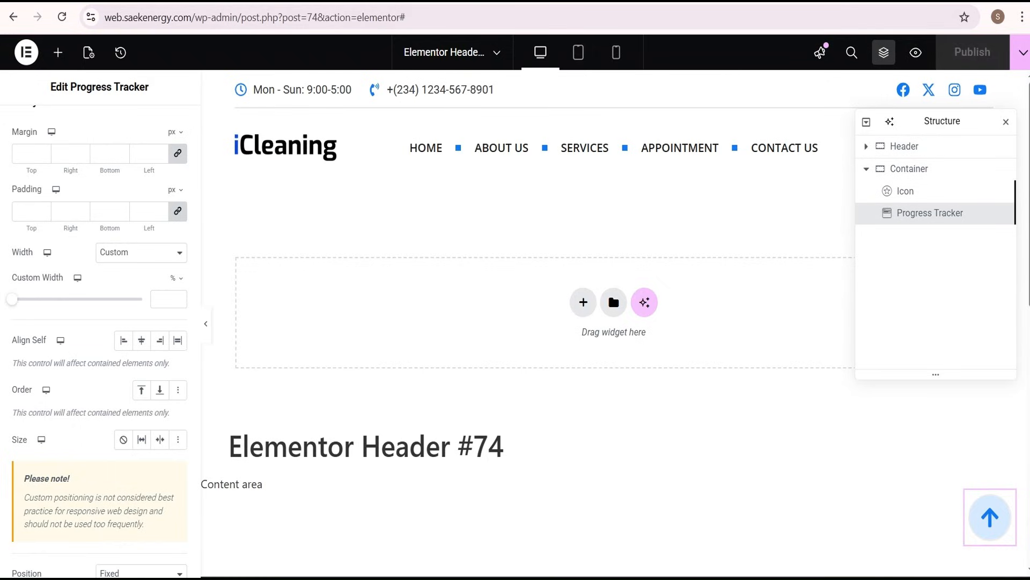
key(ctrl+Tab)
key(Return)
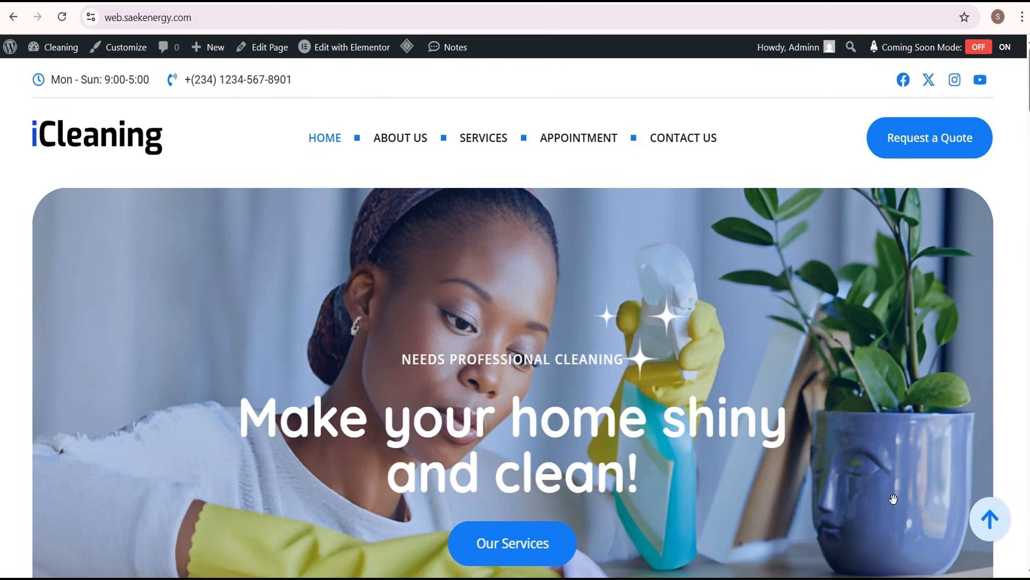
Scroll through the live homepage to check how the progress ring displays around the arrow over different sections
scroll(1010, 436, down, 10)
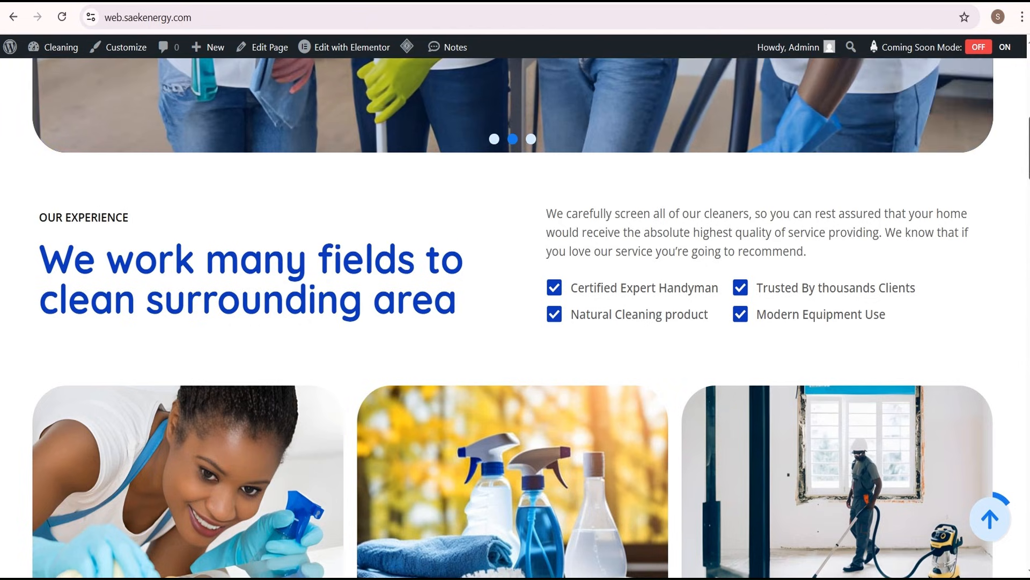
scroll(514, 322, down, 4)
scroll(514, 322, down, 1)
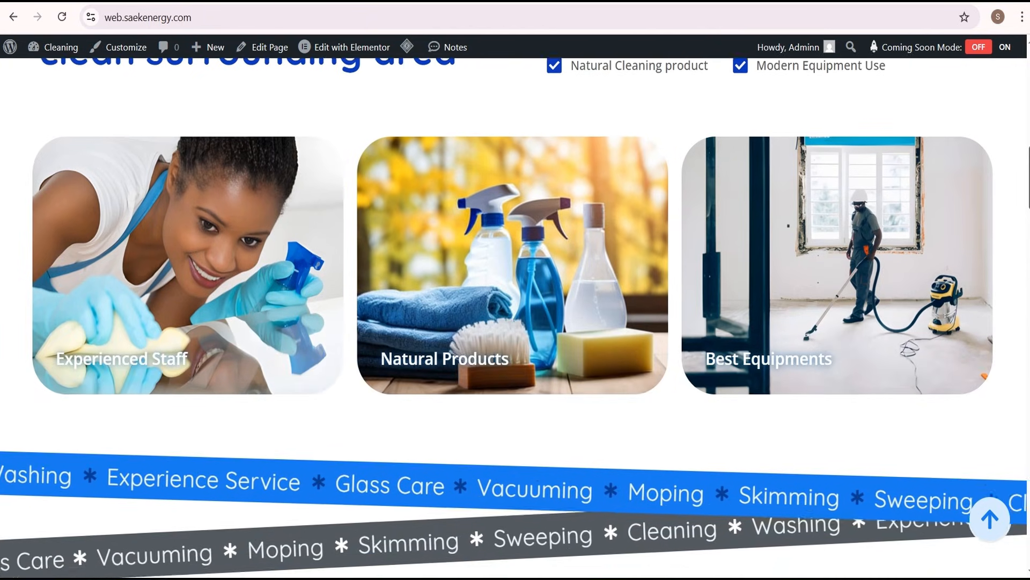
scroll(514, 322, up, 4)
drag(1029, 166, 1029, 164)
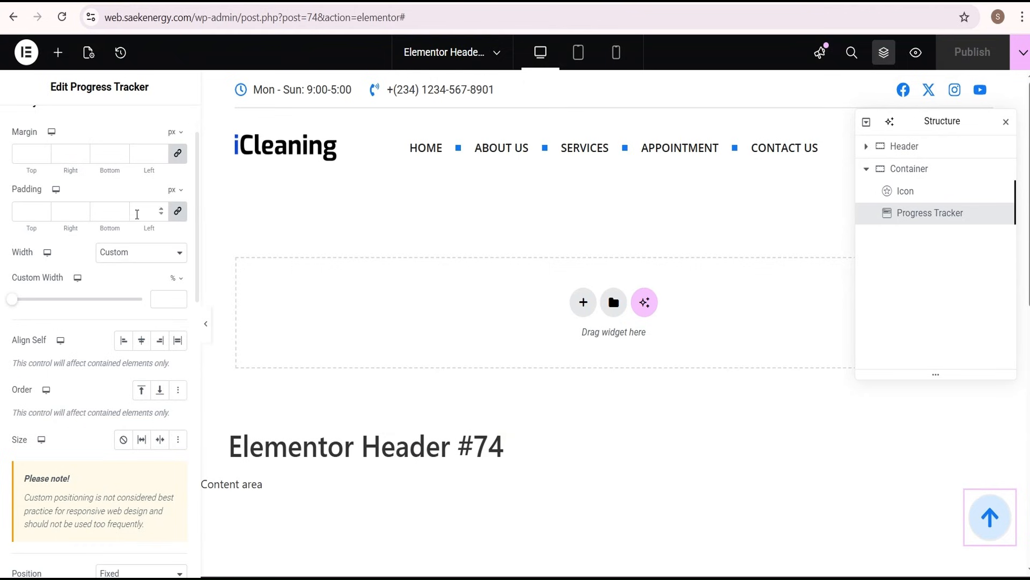
Set the progress tracker's Z-Index to 99 and publish the header template
scroll(140, 223, down, 7)
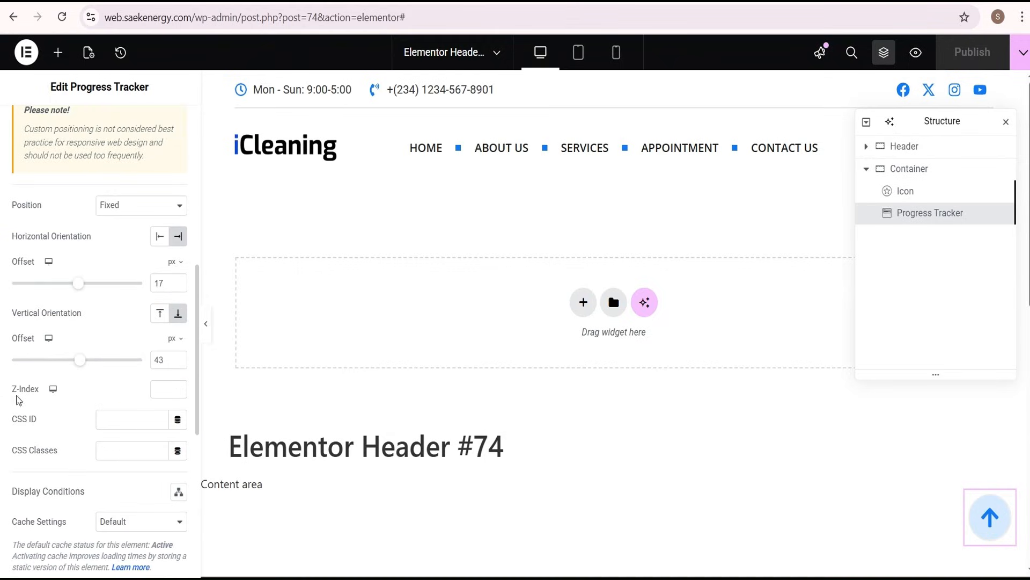
click(167, 393)
text(99)
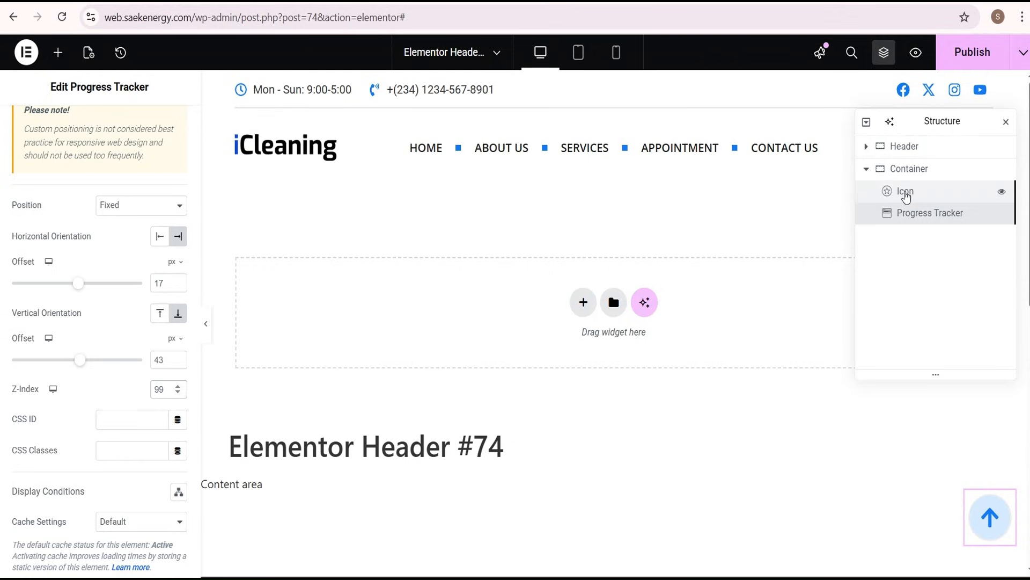
click(969, 59)
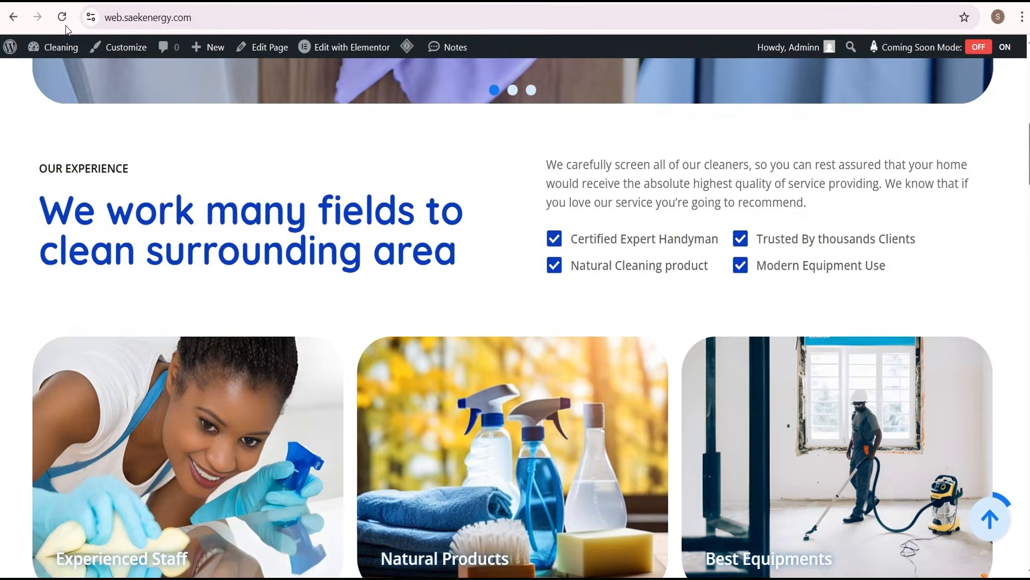
Reload the live homepage, scroll down to the footer to check the progress ring, and use the arrow to return to the top
click(62, 18)
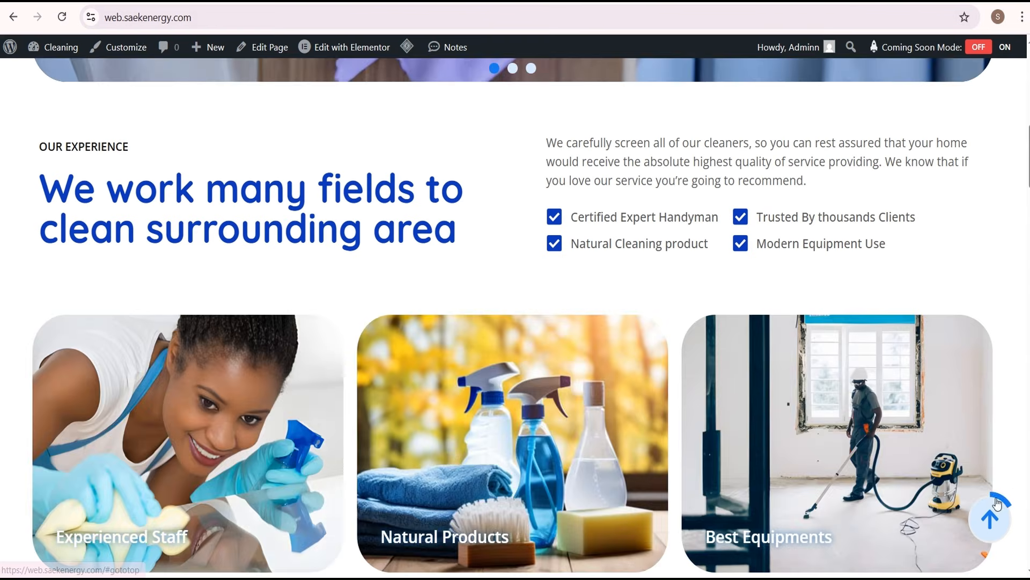
scroll(1028, 161, down, 20)
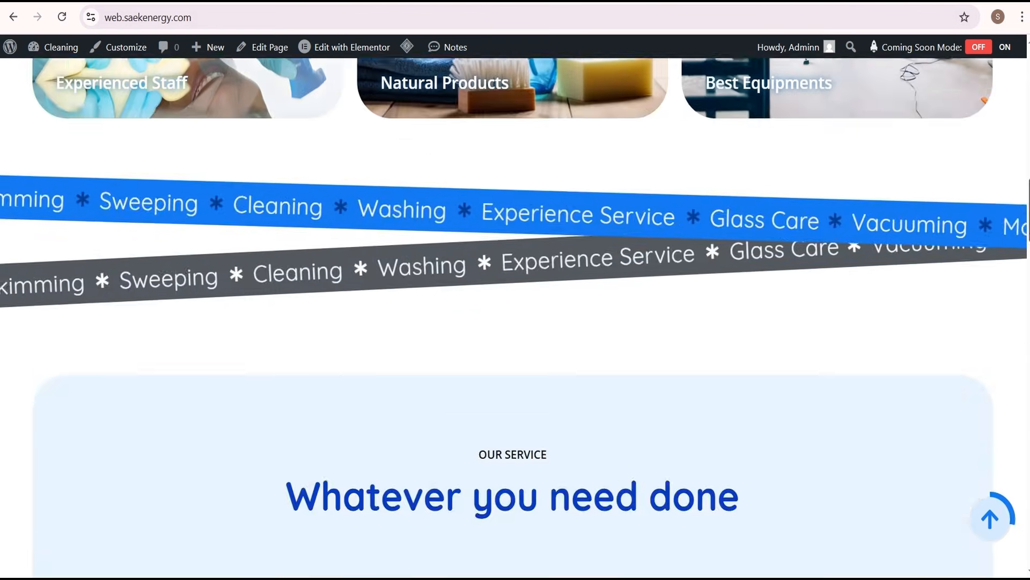
scroll(1027, 279, down, 20)
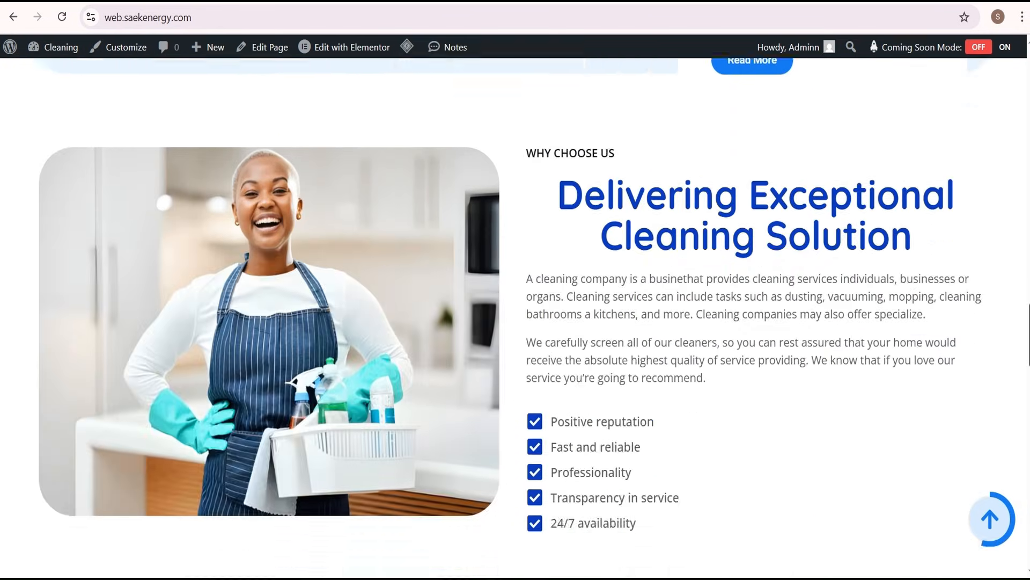
scroll(1027, 322, down, 20)
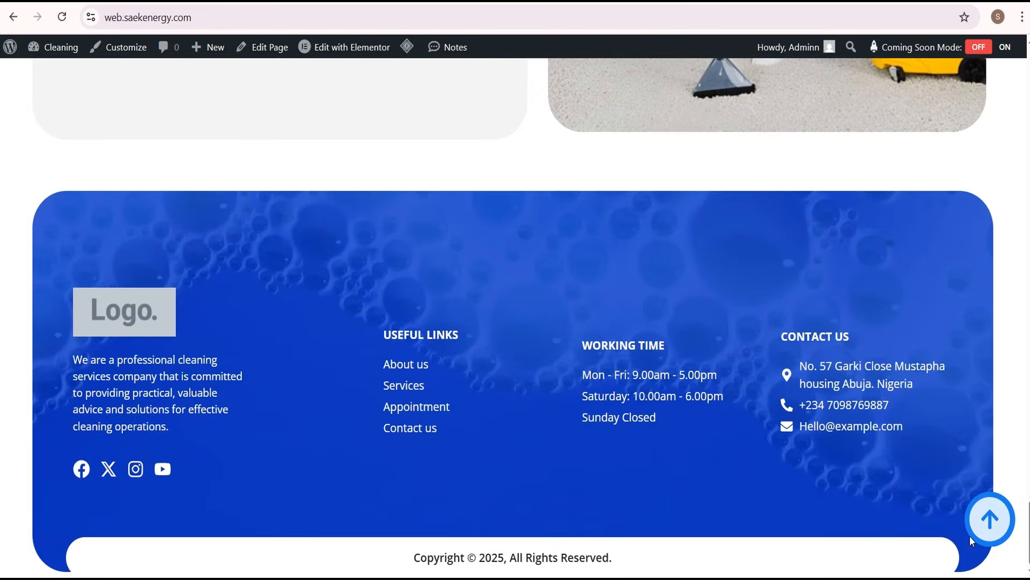
click(974, 531)
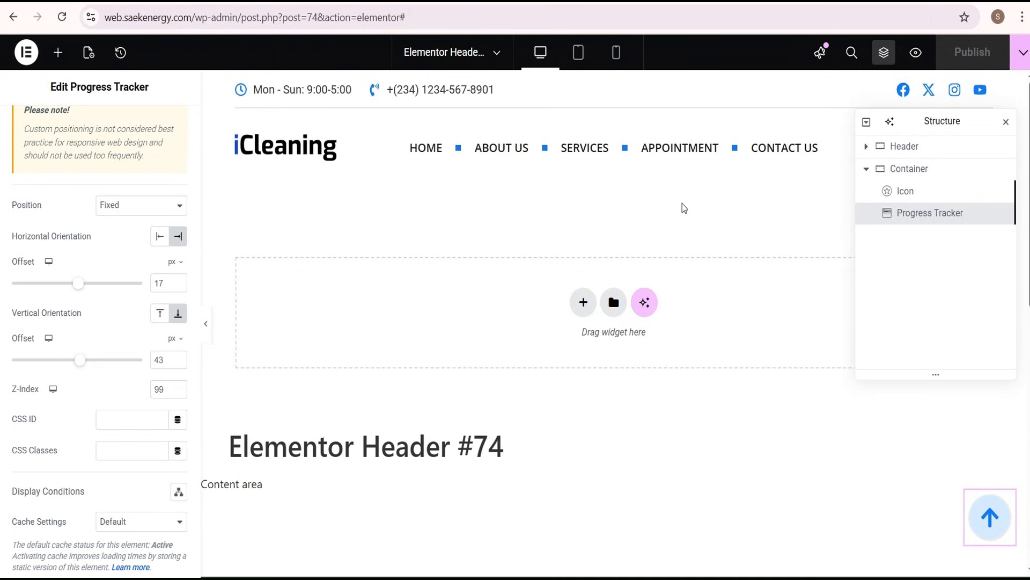
Turn on Scrolling Effects in the arrow icon's motion effects
click(920, 197)
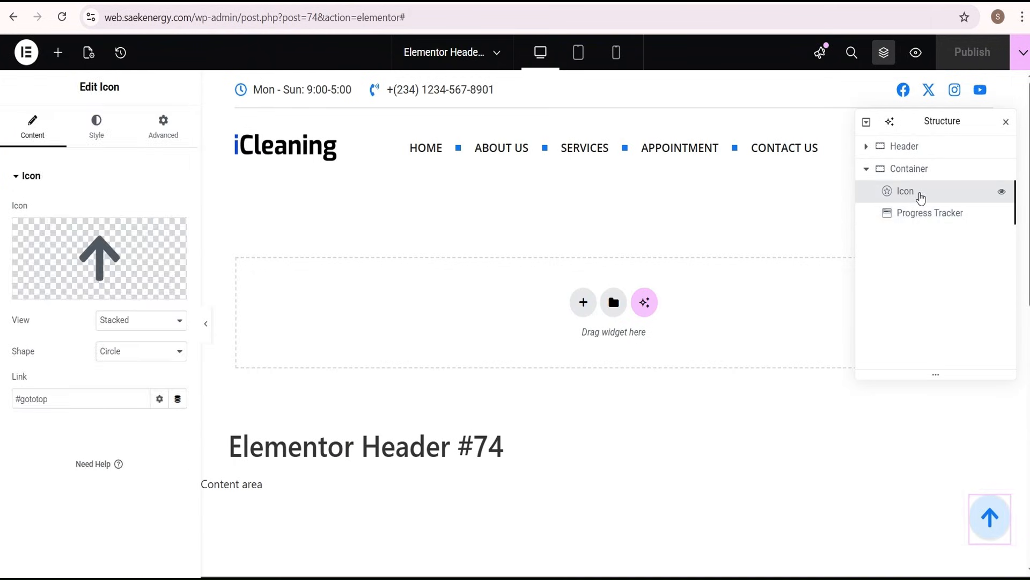
click(164, 133)
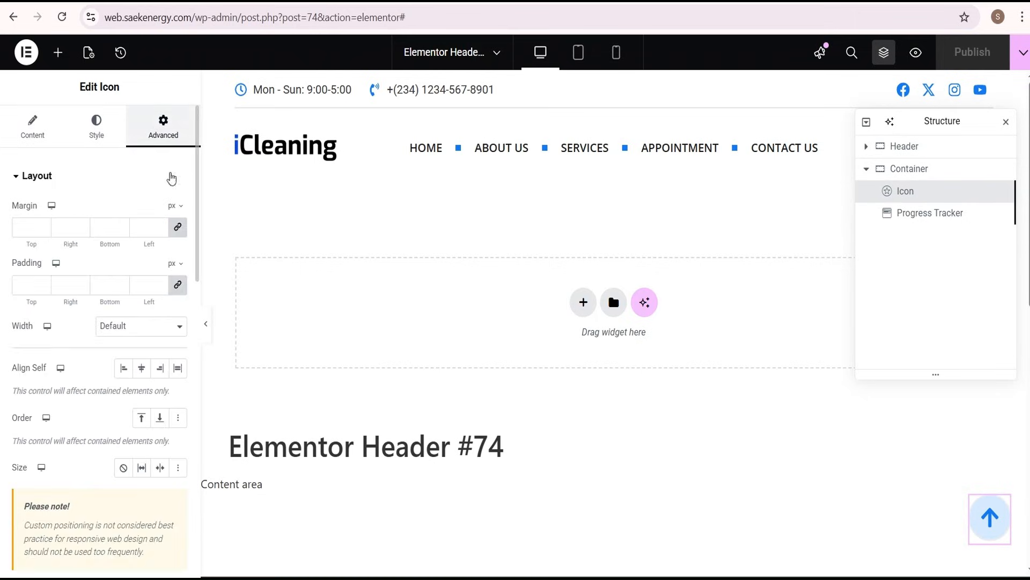
scroll(151, 290, down, 4)
scroll(151, 290, down, 10)
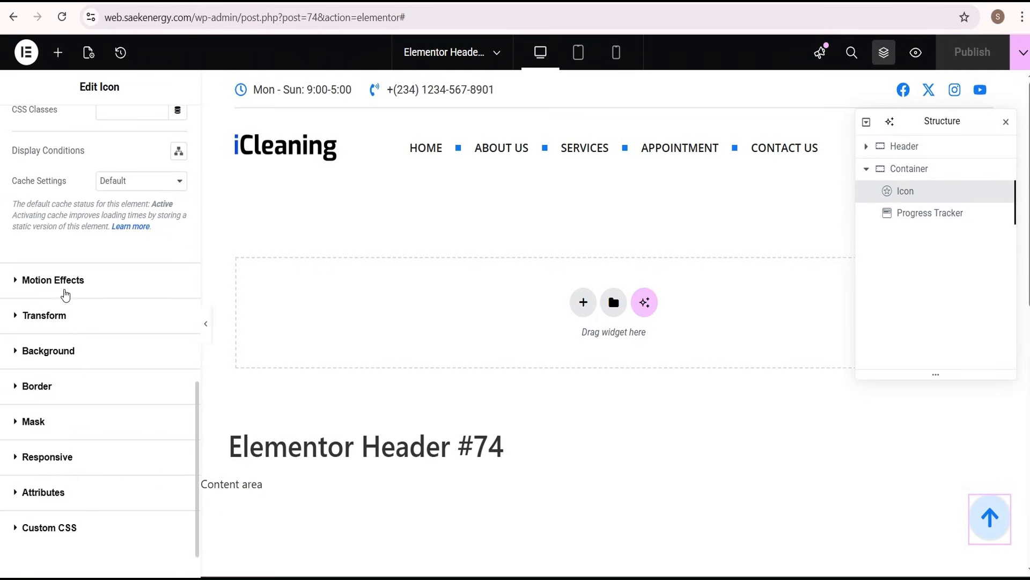
click(64, 292)
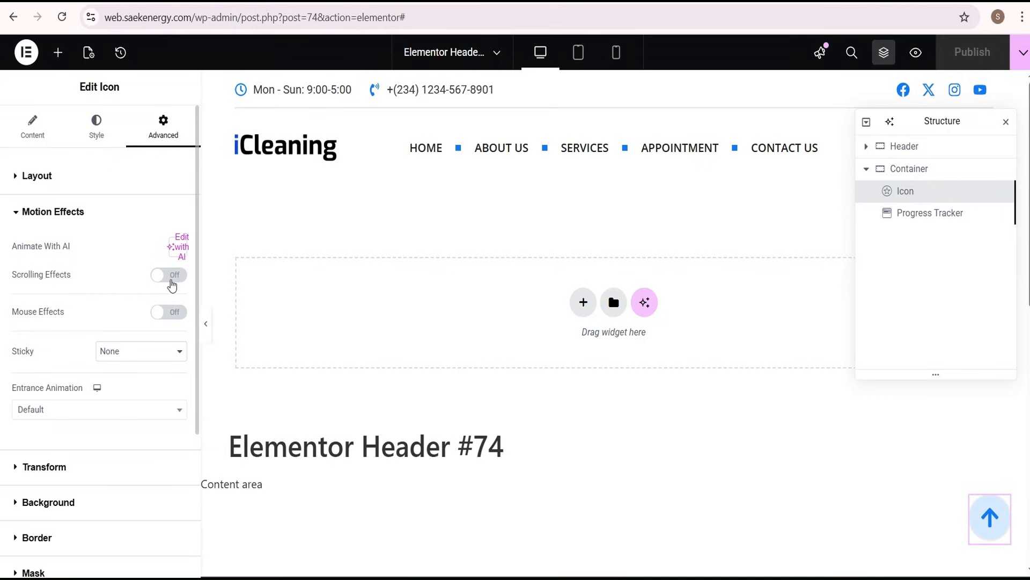
click(174, 276)
scroll(36, 275, down, 1)
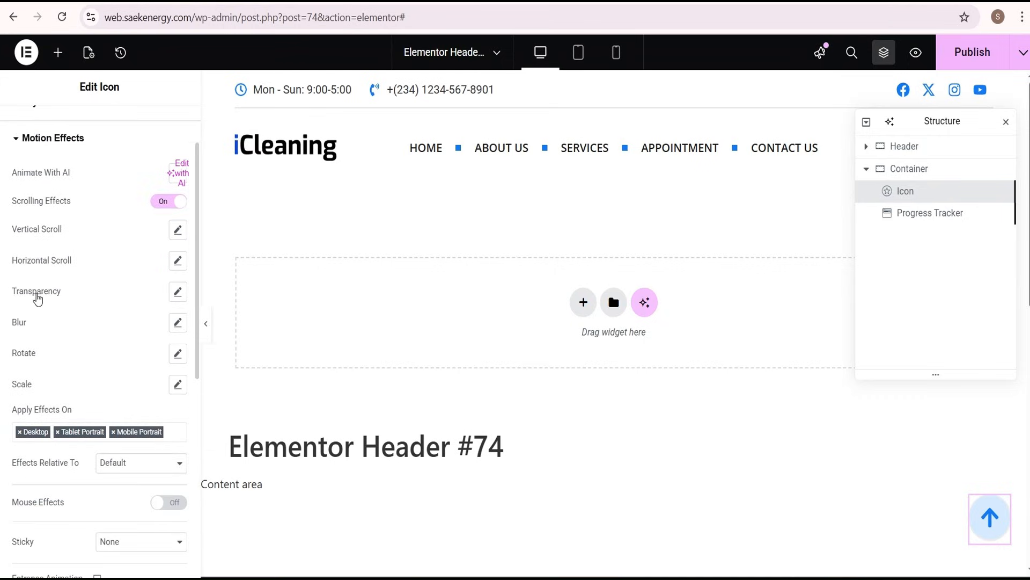
Add a fade-in Transparency scrolling effect to the arrow icon with its viewport range set from 0% to 10%
click(177, 291)
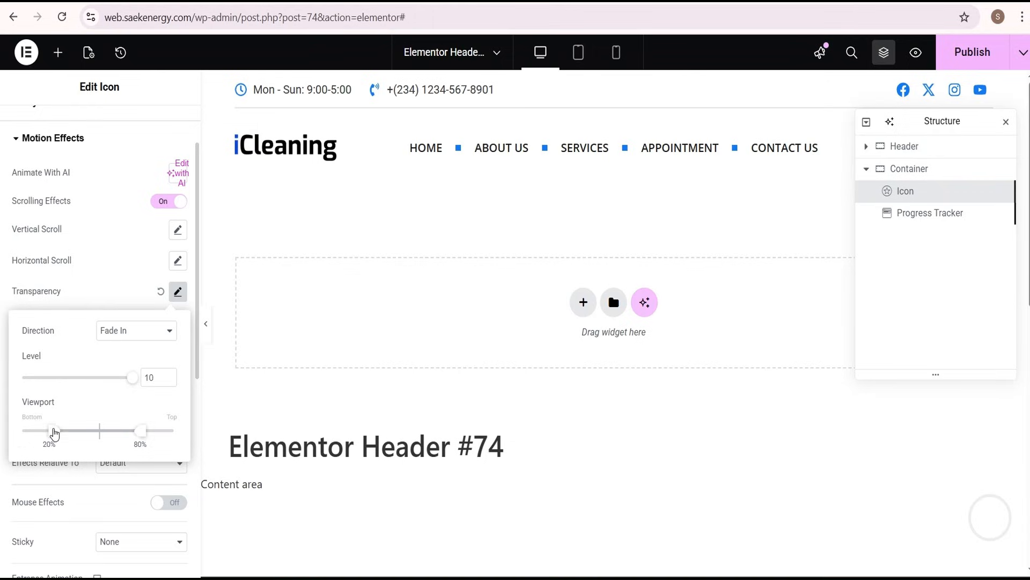
drag(54, 432, 16, 431)
drag(140, 437, 33, 437)
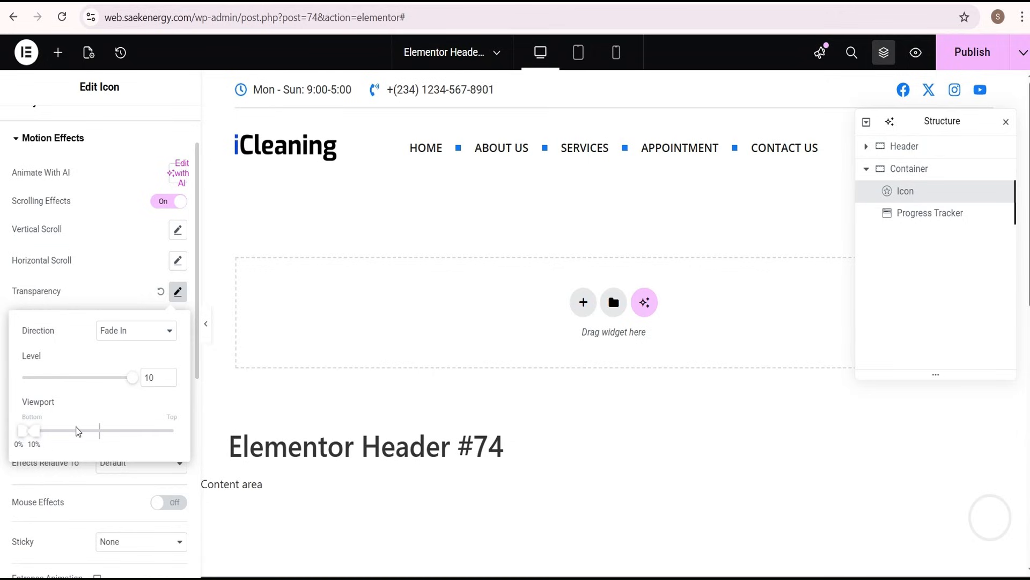
click(99, 263)
Turn on Scrolling Effects in the progress tracker's motion effects
click(927, 215)
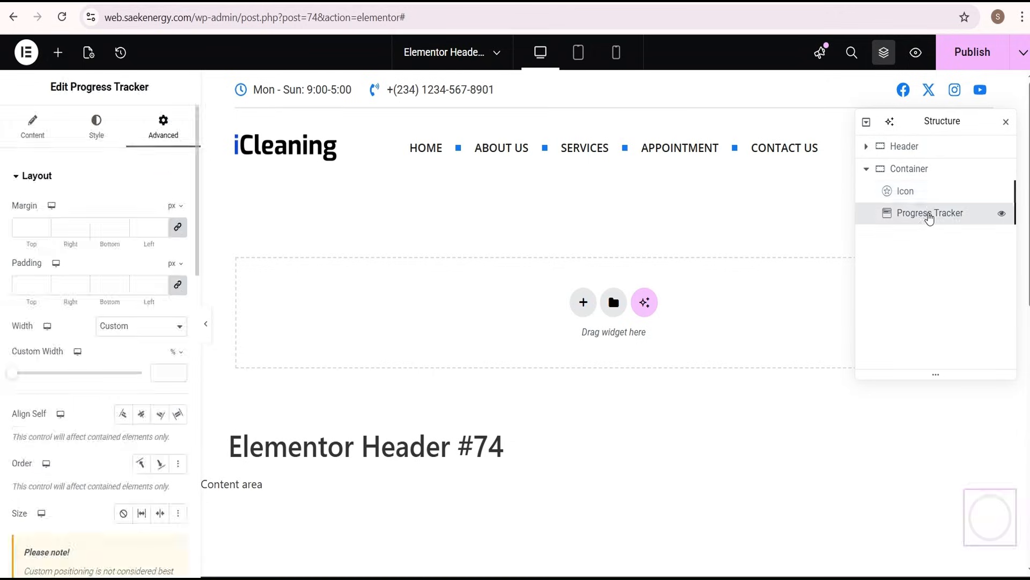
scroll(120, 263, down, 15)
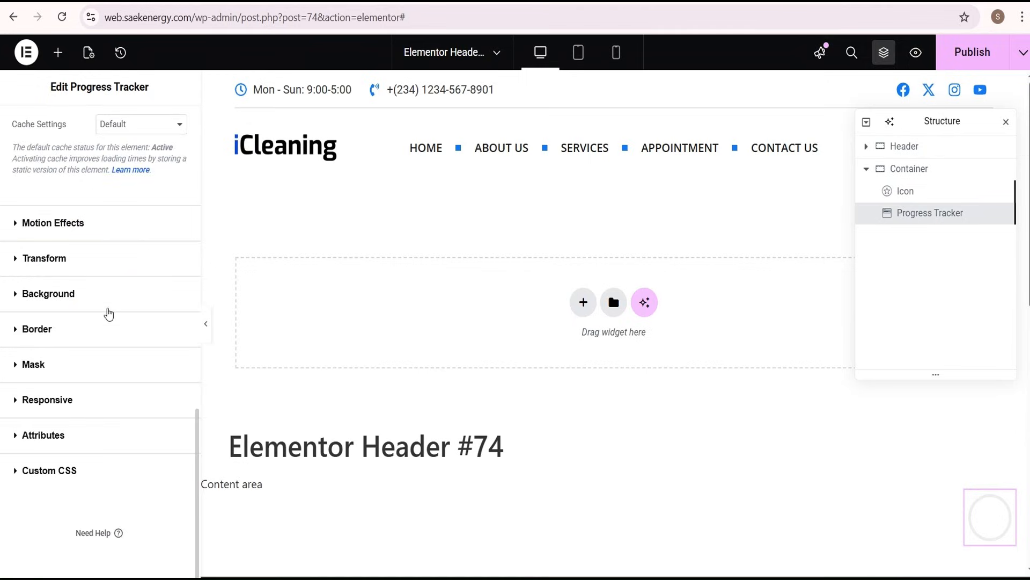
click(66, 223)
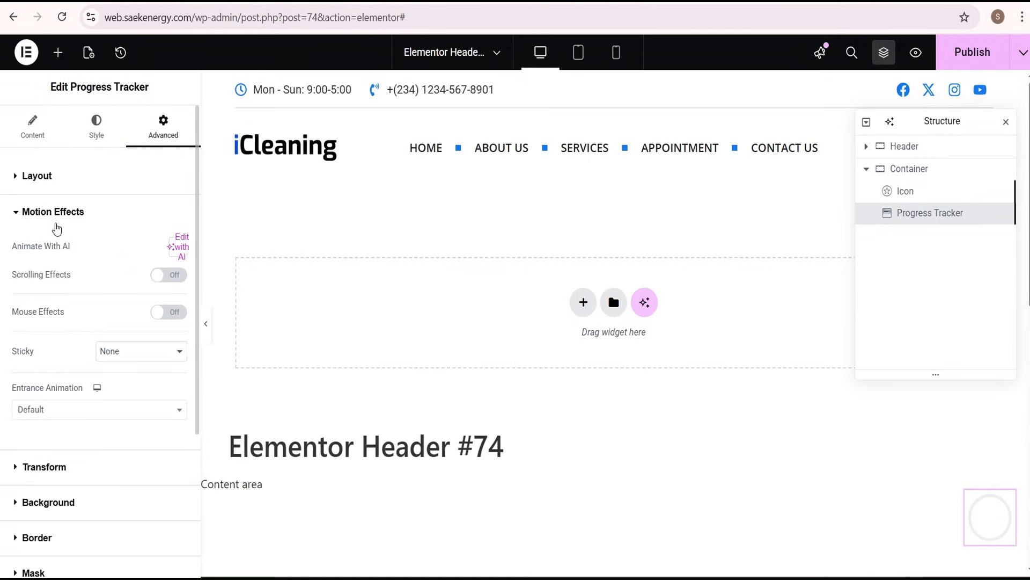
click(175, 281)
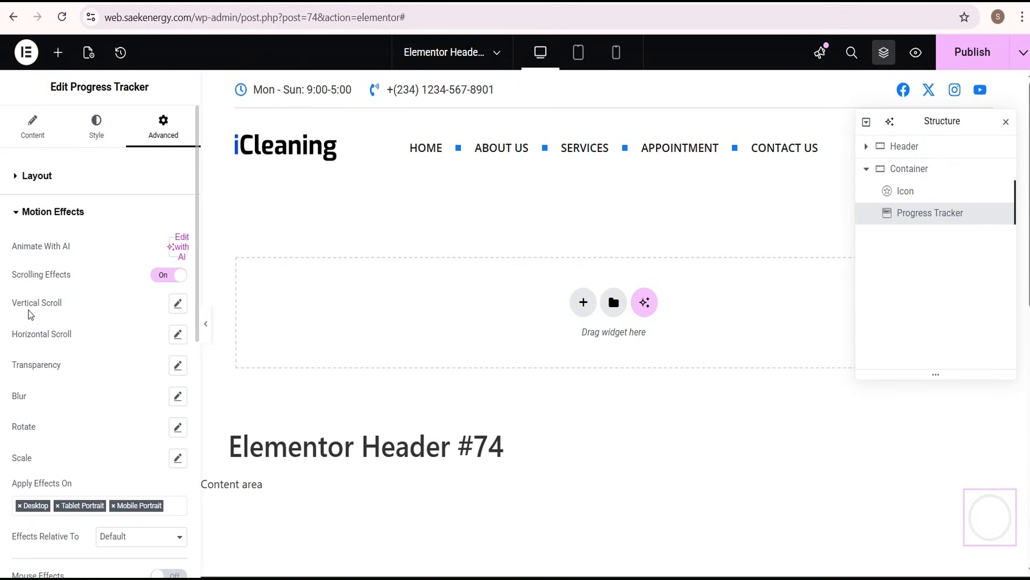
Add a fade-in Transparency scrolling effect to the progress tracker with its viewport range set from 0% to 10%
click(178, 365)
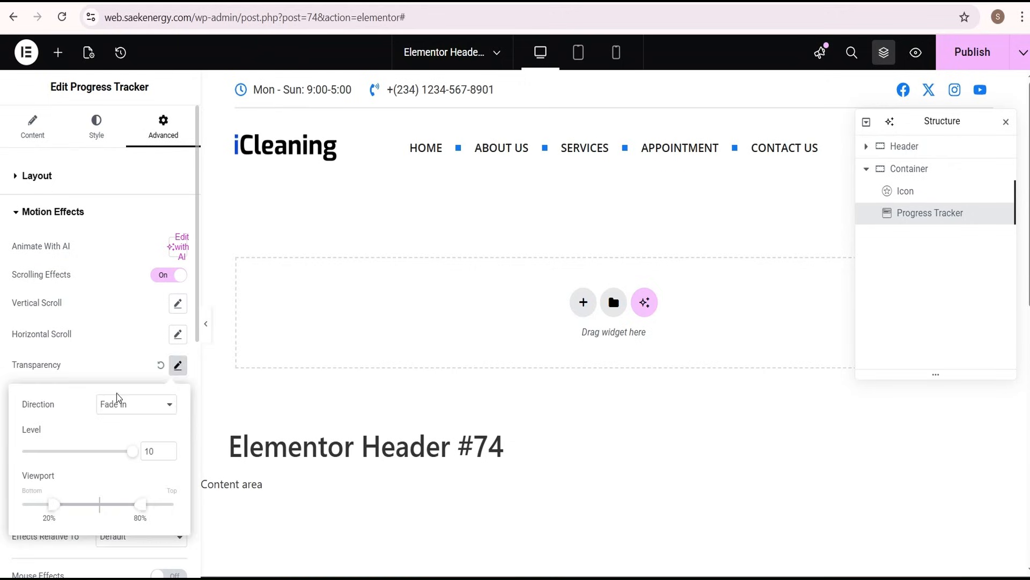
scroll(116, 400, down, 1)
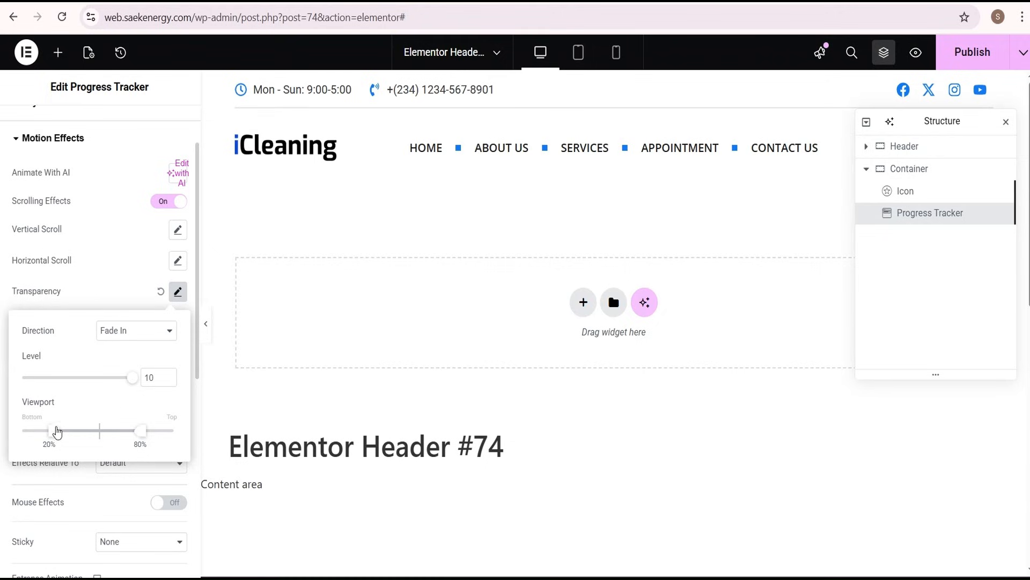
drag(55, 430, 8, 429)
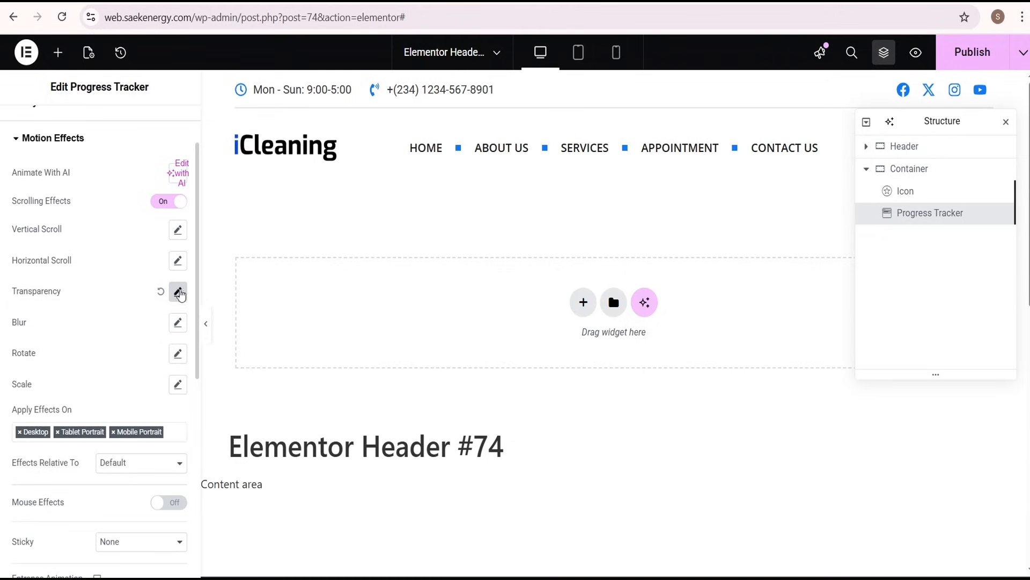
click(177, 291)
drag(138, 433, 36, 436)
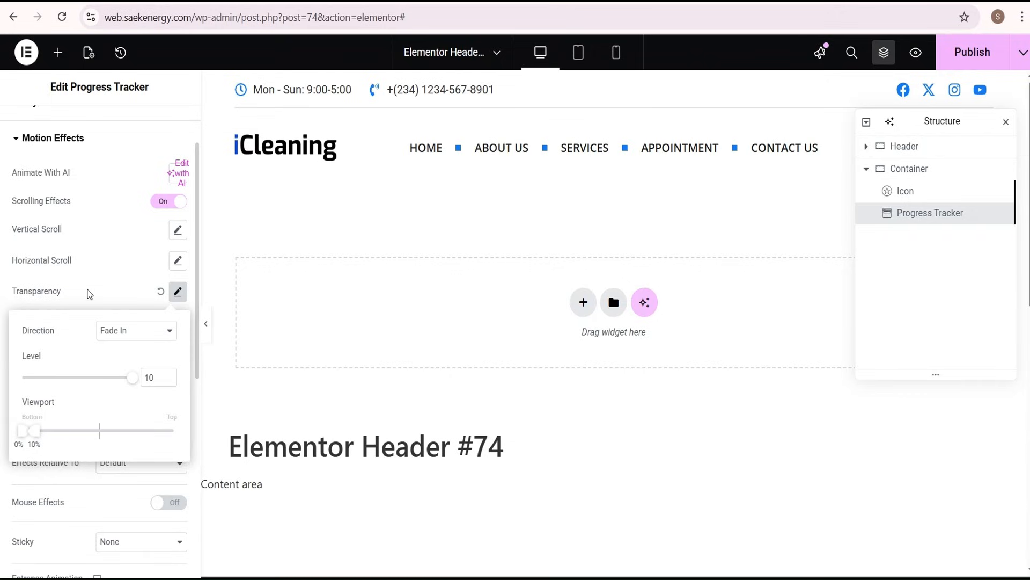
Set the margin and padding to 0 on all sides of the container holding the arrow icon and progress tracker
click(94, 292)
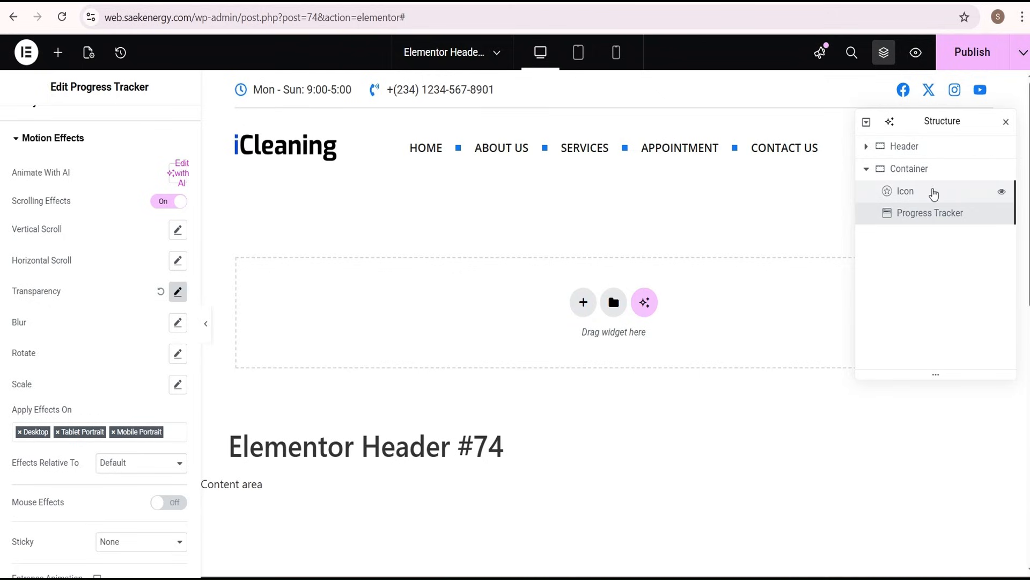
click(919, 170)
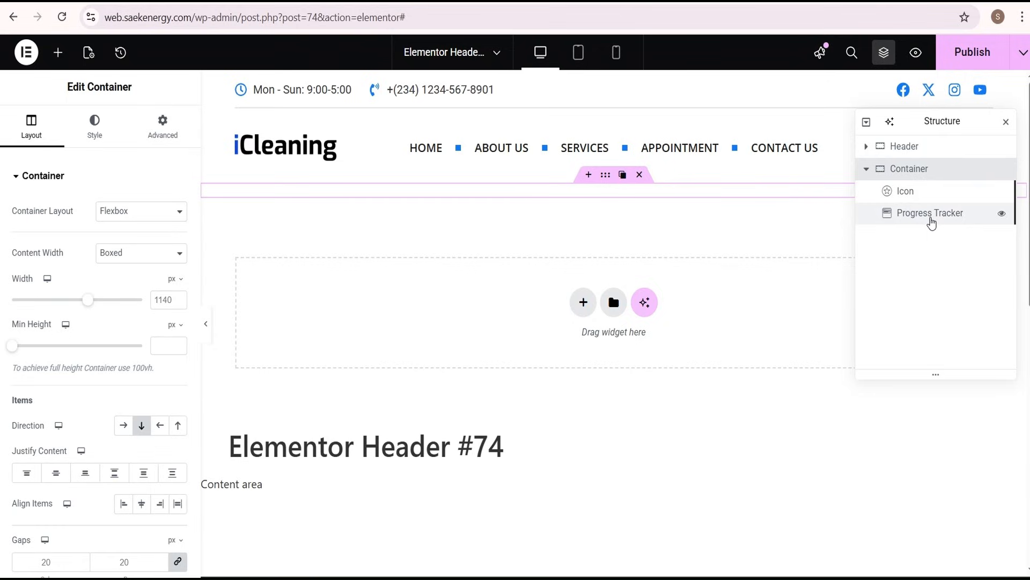
click(163, 128)
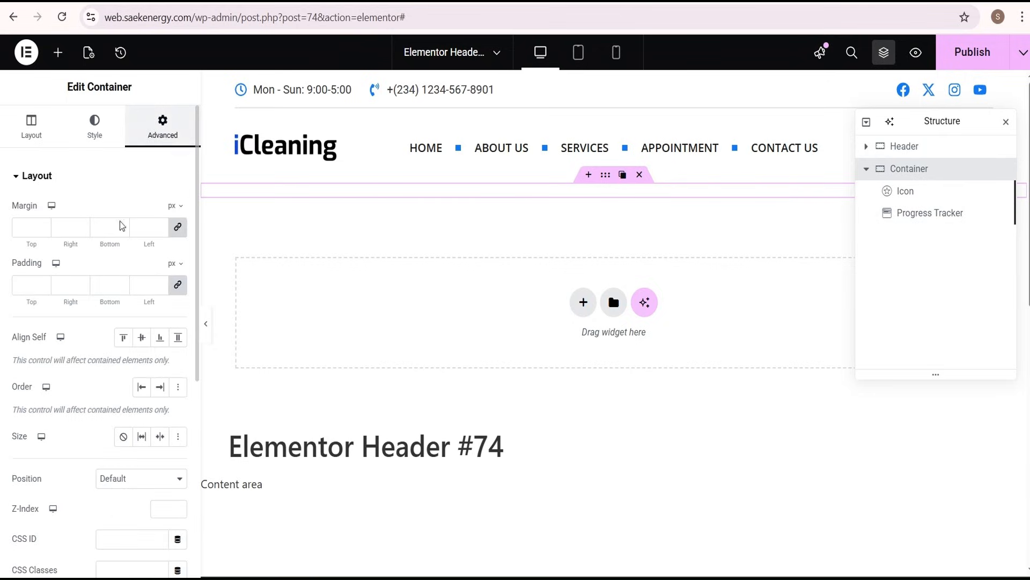
click(178, 226)
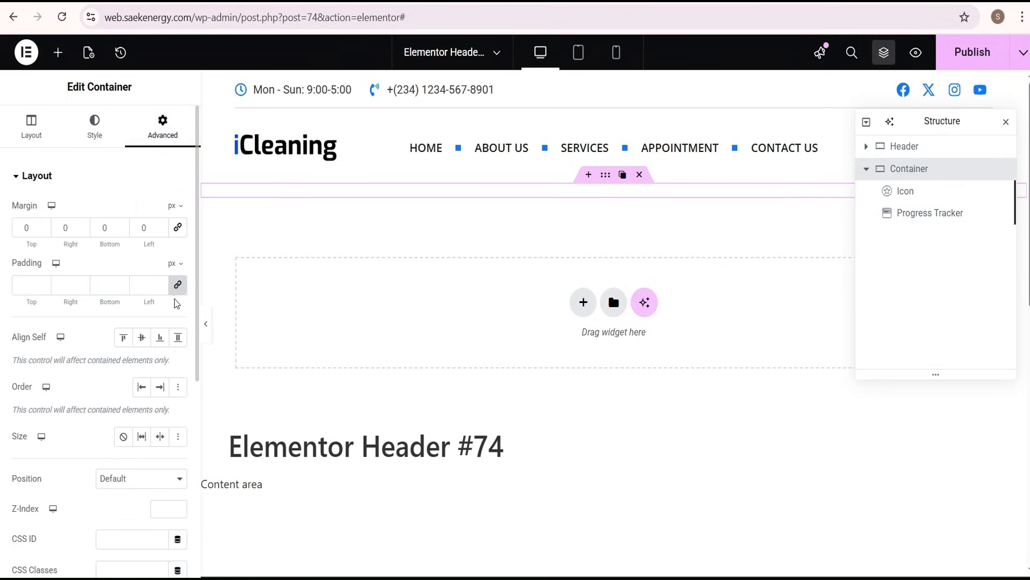
click(177, 284)
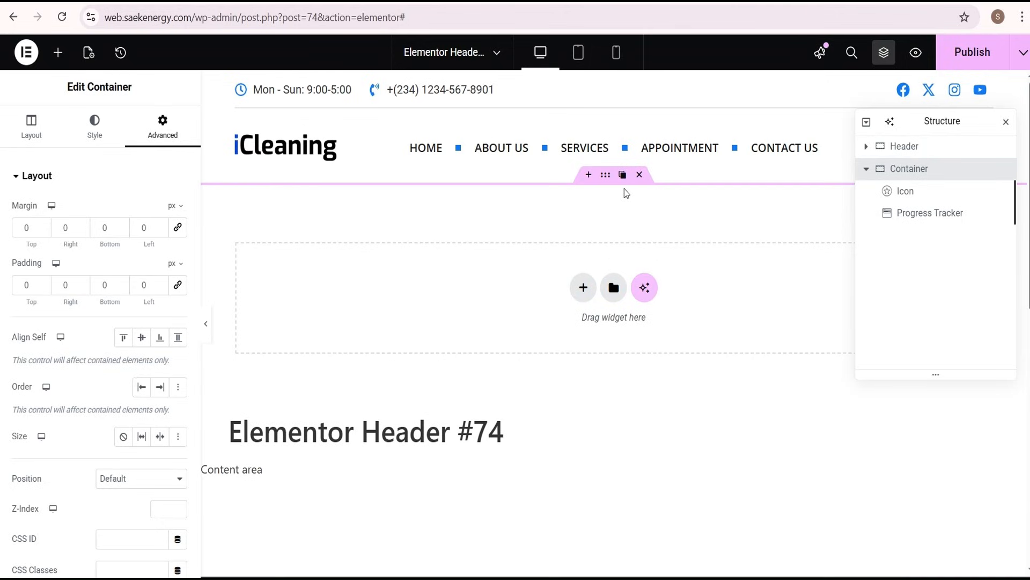
Publish the updated header template and reload the live homepage
click(976, 52)
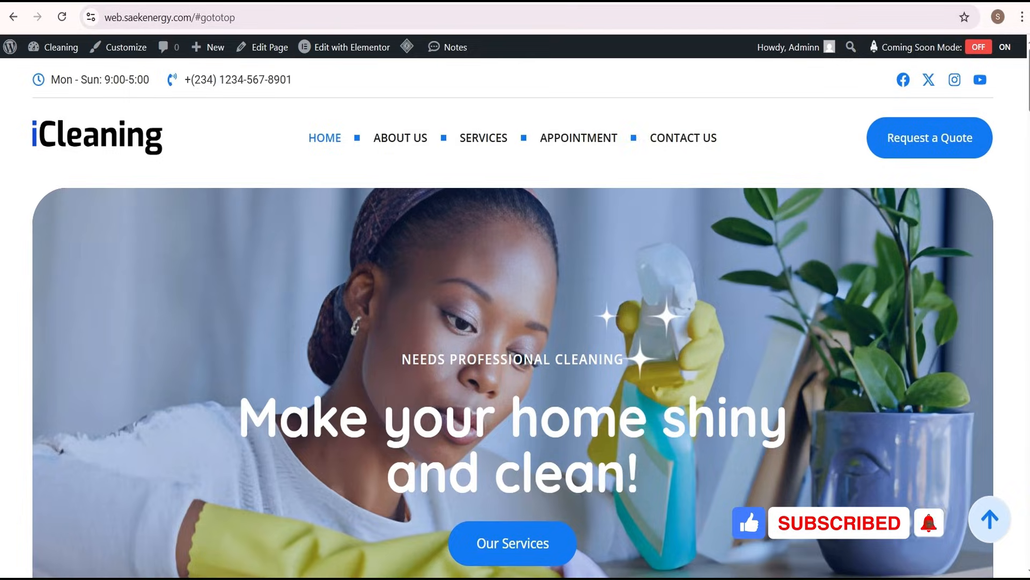
click(61, 19)
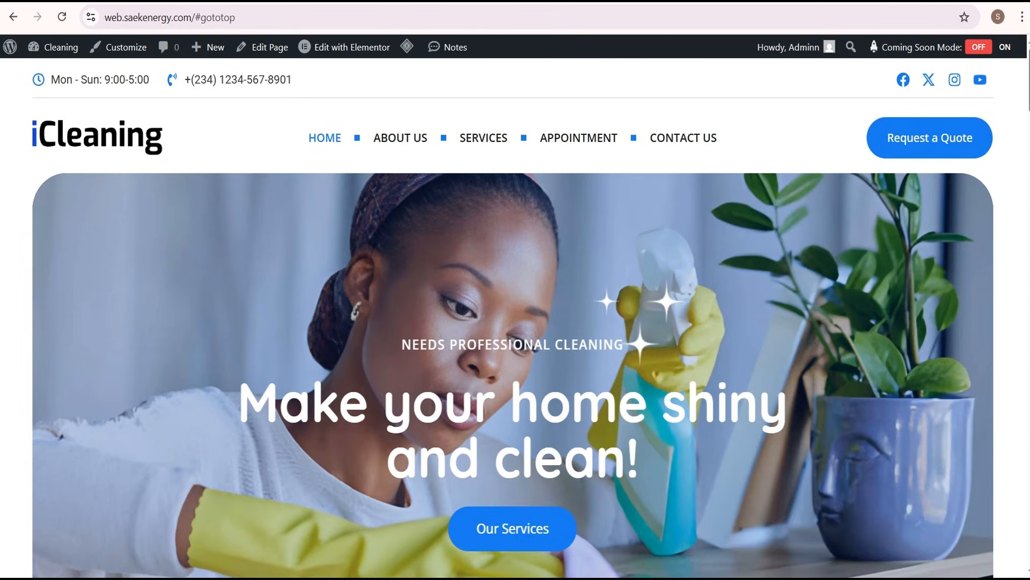
Examine the arrow button's fade-in and the progress ring's fill on the live homepage, from the header down to the footer
scroll(515, 317, down, 15)
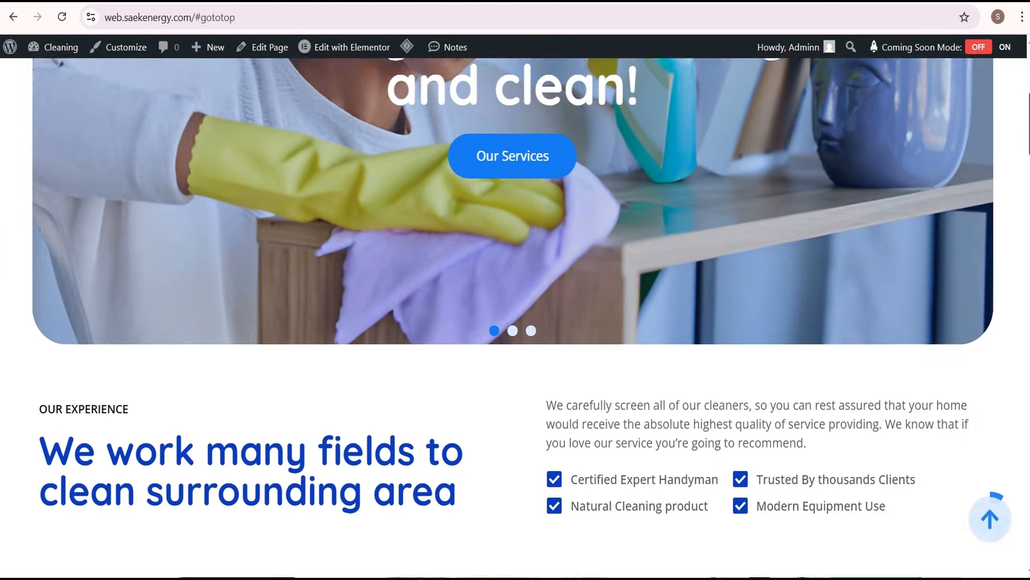
scroll(654, 230, down, 2)
scroll(653, 230, up, 18)
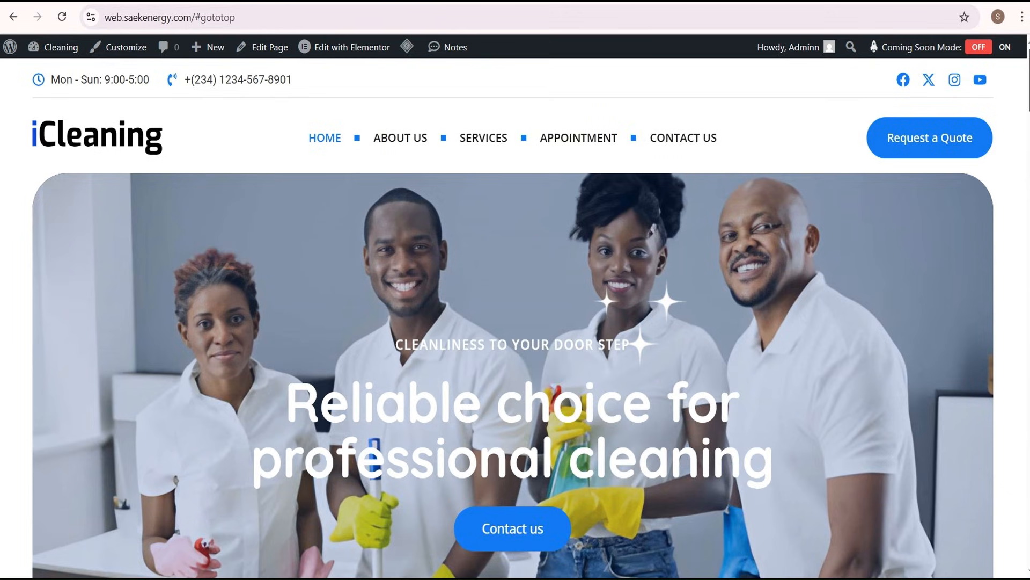
scroll(514, 318, down, 5)
scroll(513, 317, down, 15)
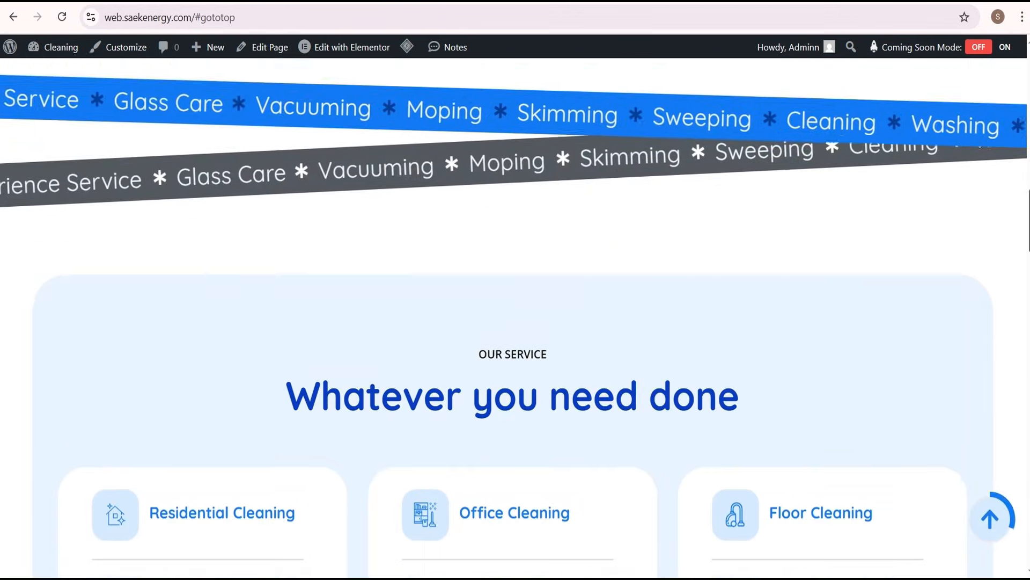
scroll(514, 317, down, 6)
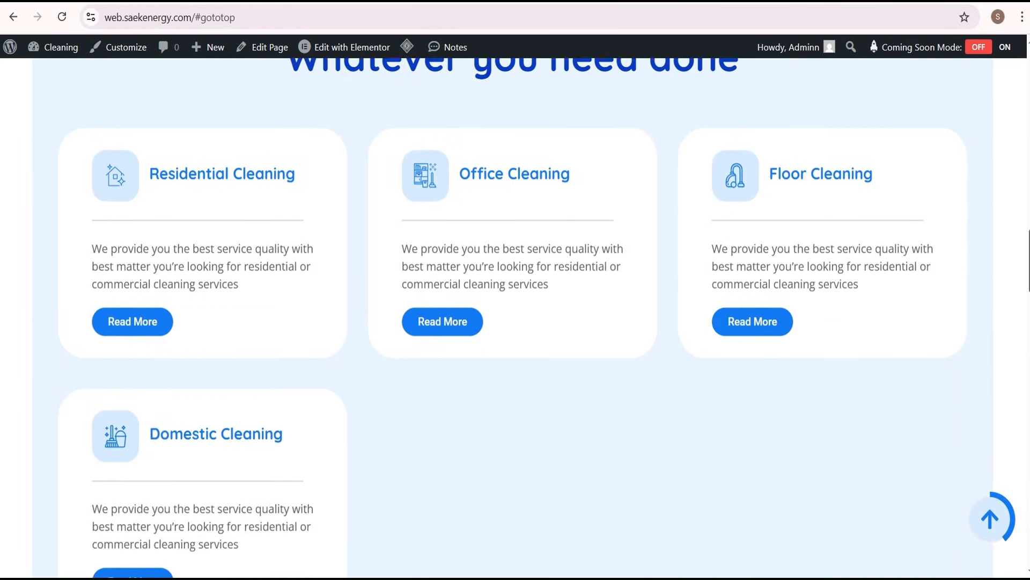
scroll(514, 316, down, 16)
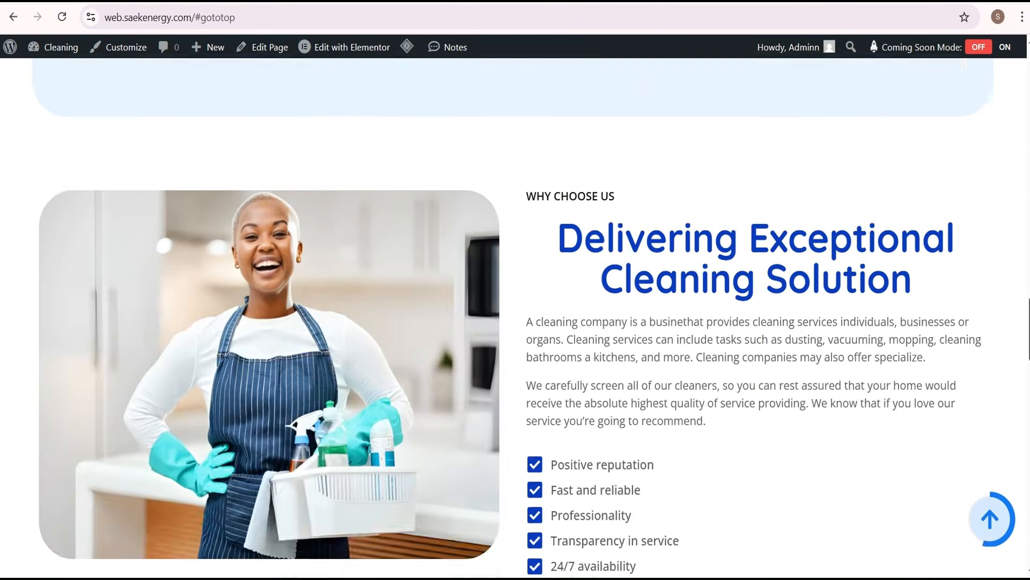
scroll(514, 317, down, 20)
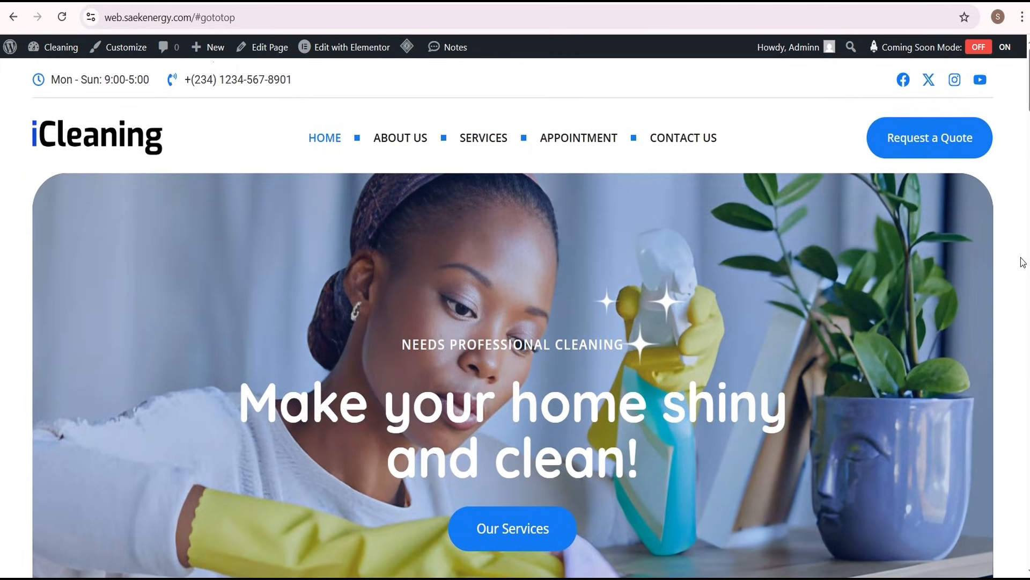
scroll(1022, 261, down, 6)
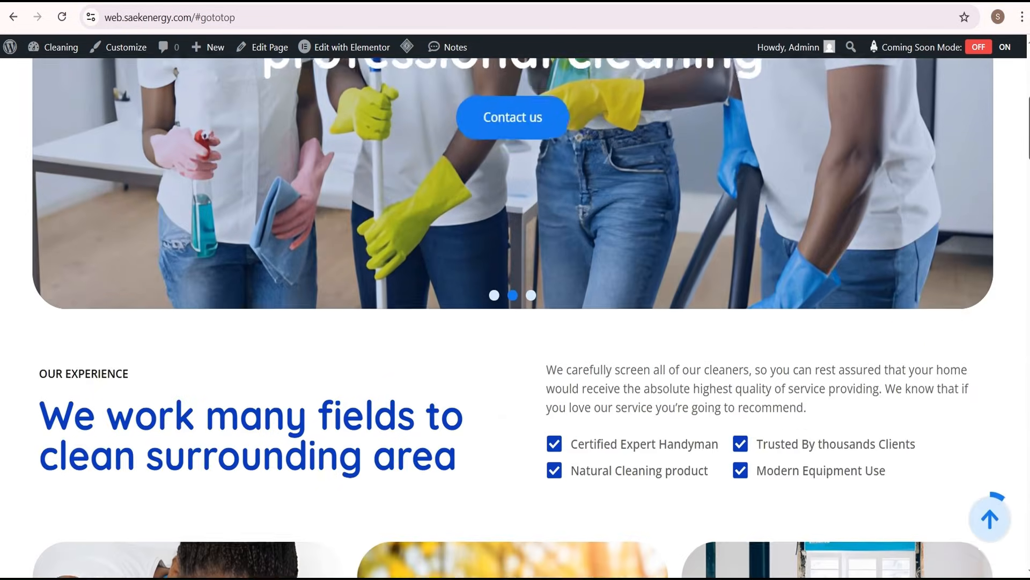
scroll(514, 317, down, 9)
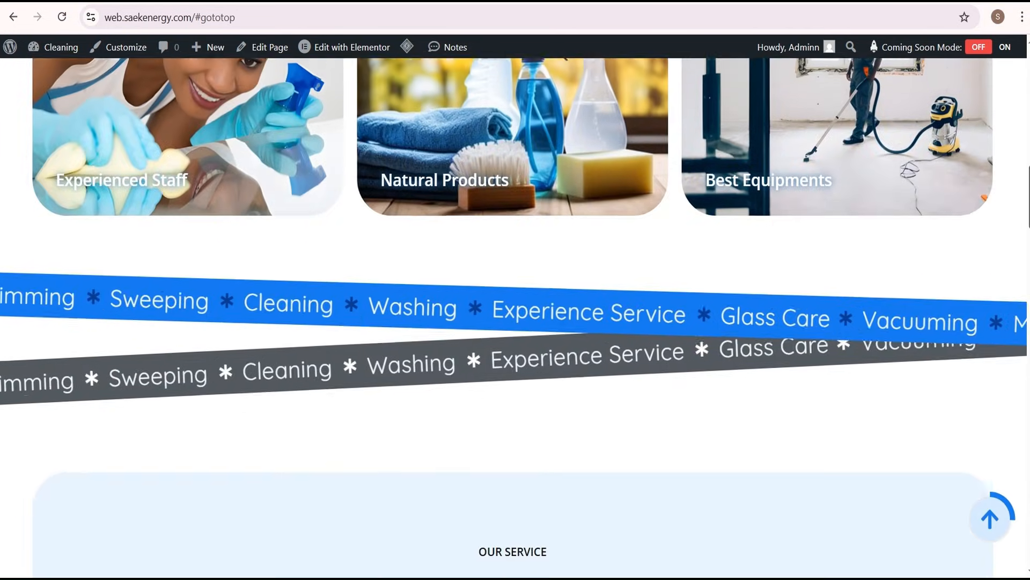
scroll(514, 316, down, 20)
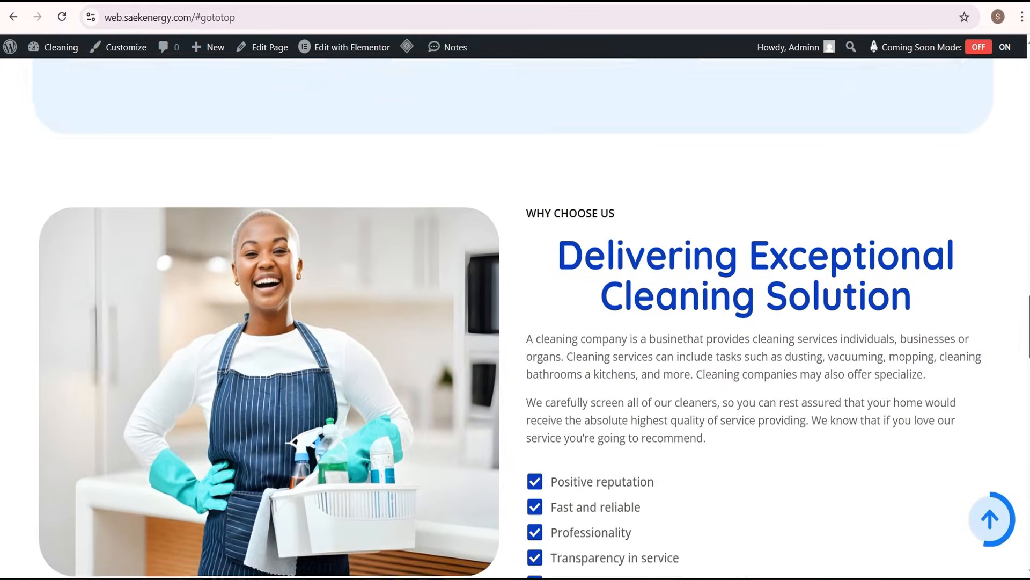
scroll(514, 317, down, 15)
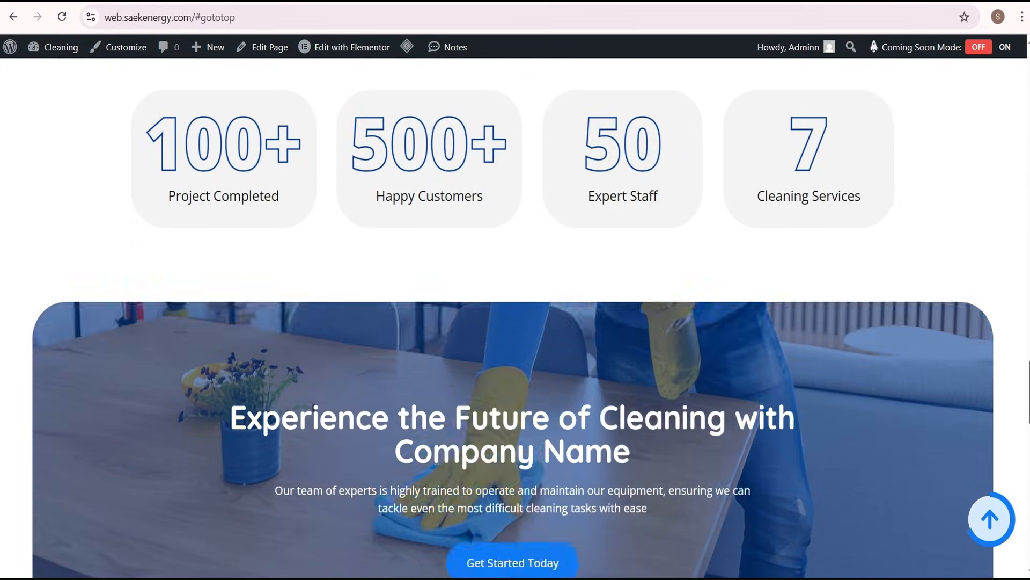
scroll(514, 317, down, 14)
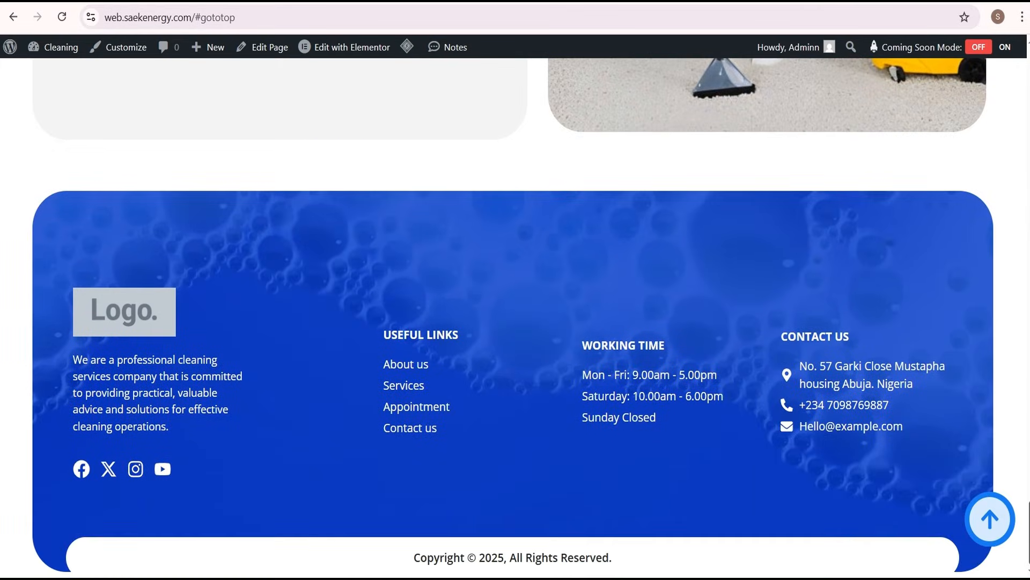
Test the back-to-top arrow from the footer, and check the progress ring again on the way back down the homepage
click(990, 532)
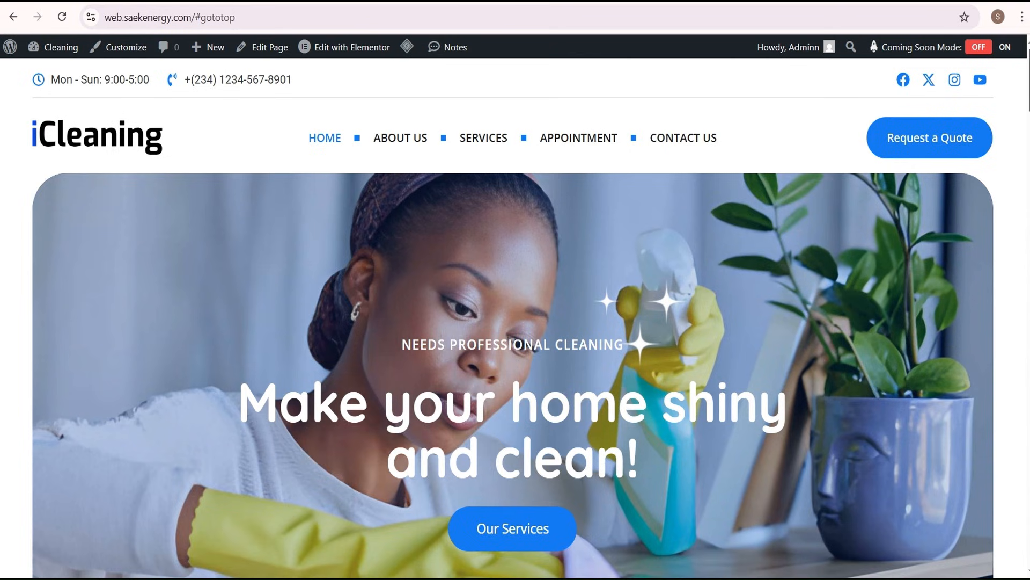
scroll(513, 316, down, 17)
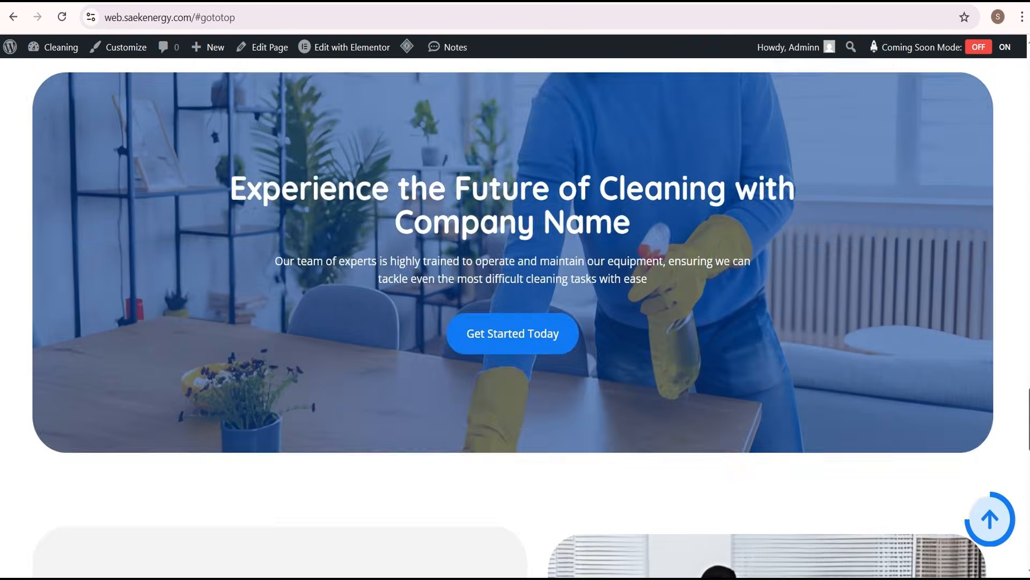
scroll(514, 317, down, 17)
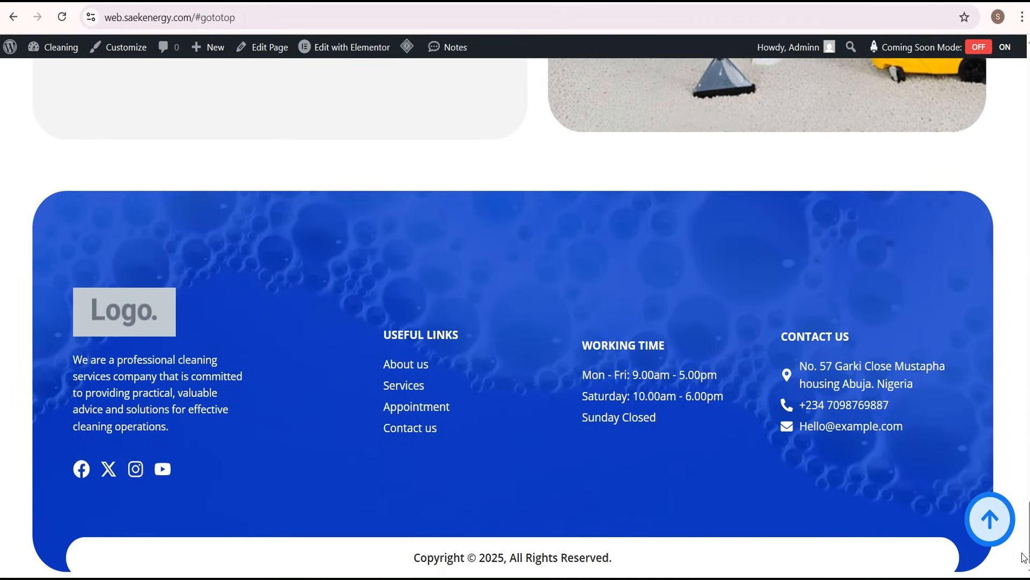